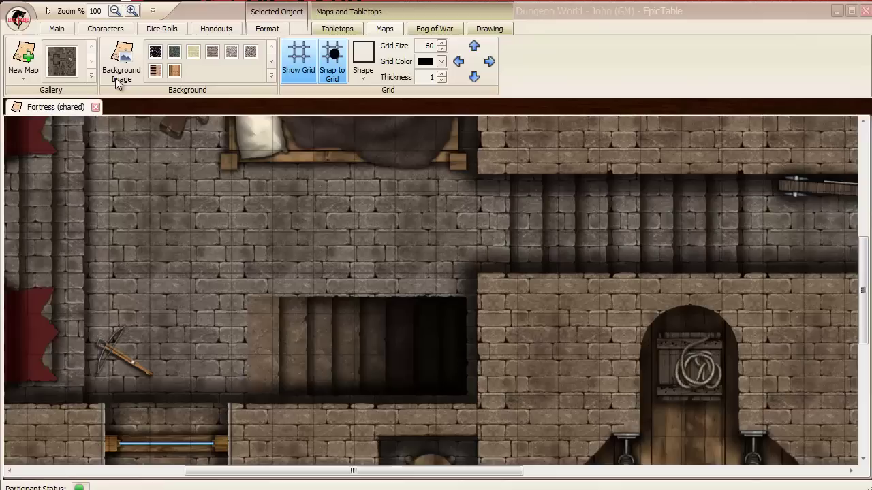
- Create a new private map and change its grid shape to hex
left_click(23, 72)
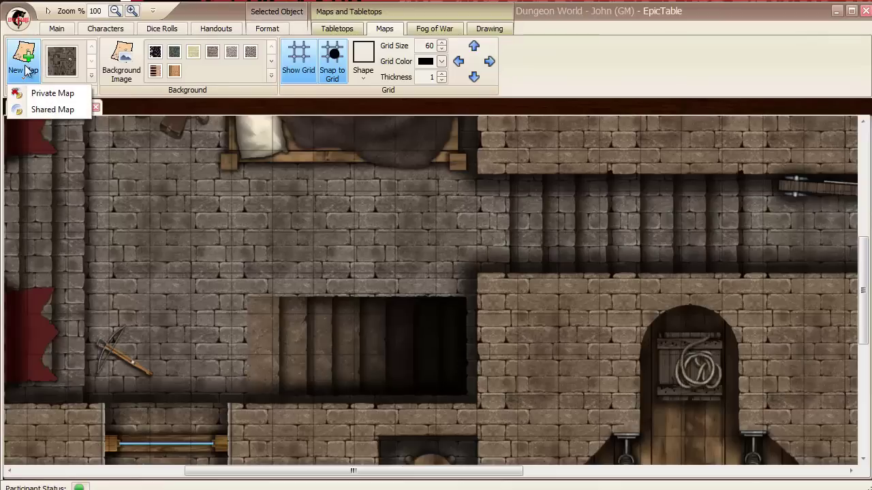
left_click(50, 100)
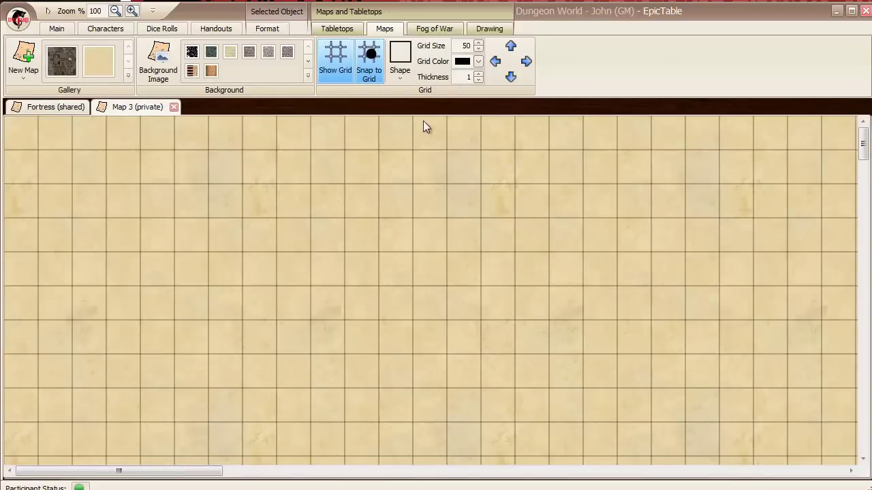
left_click(401, 75)
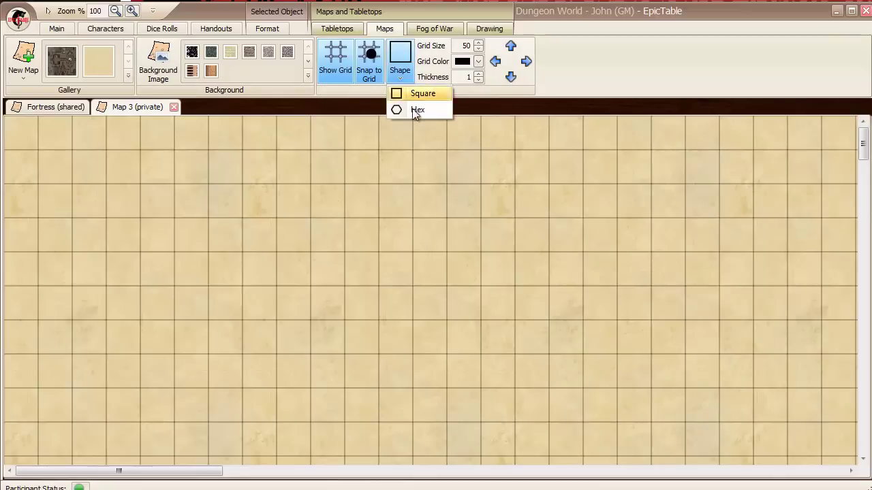
left_click(416, 113)
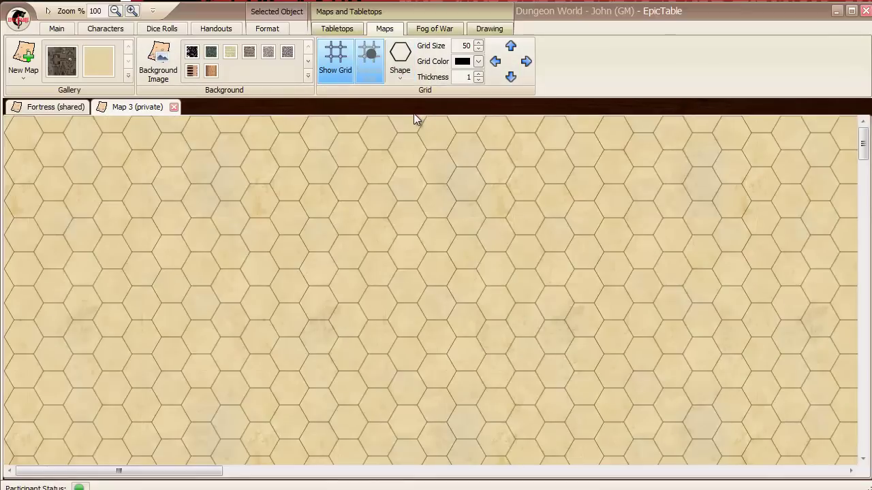
- Set the new map's grid size to 90
double_click(464, 45)
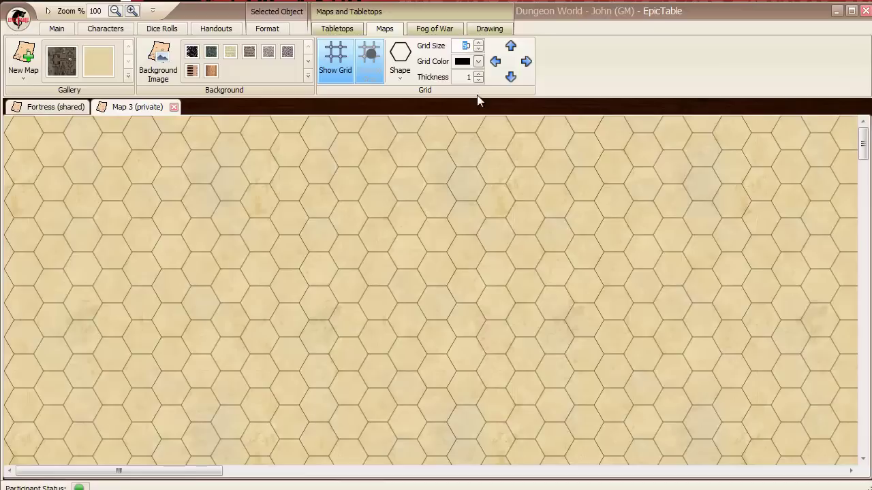
type("90")
key("Return")
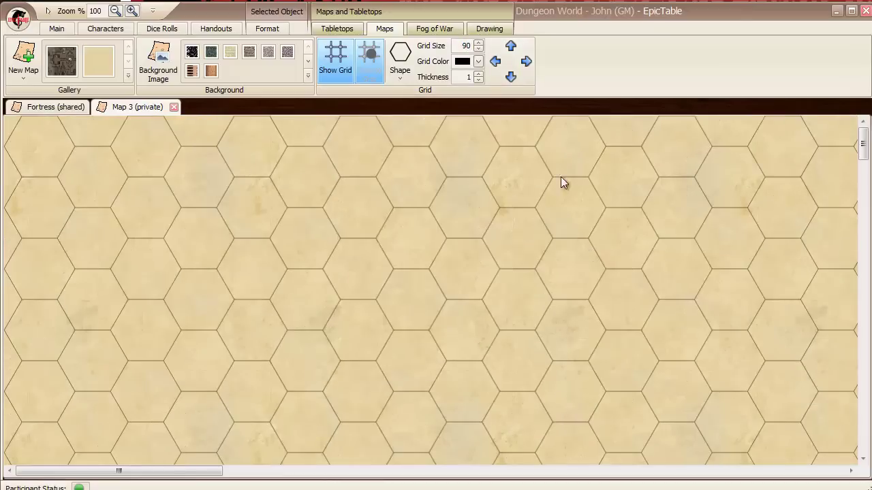
- Try a gray grid color on the hex map and increase the grid line thickness to 3
left_click(479, 61)
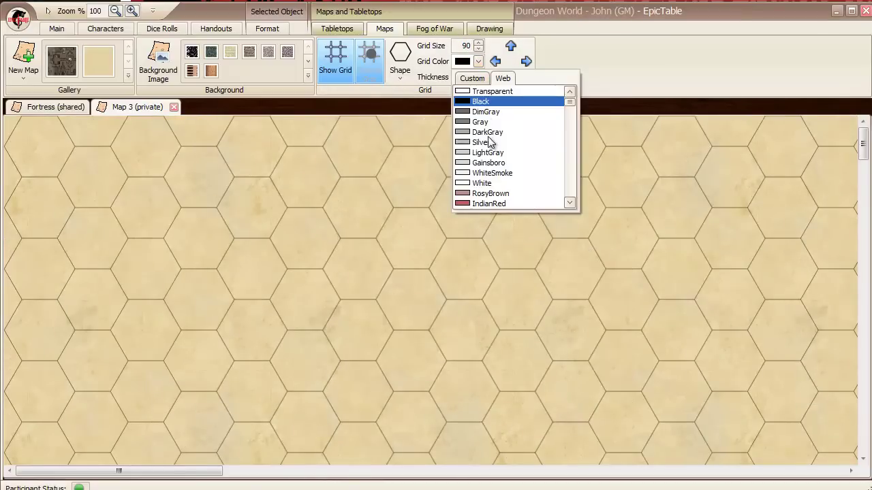
left_click(488, 140)
left_click(479, 60)
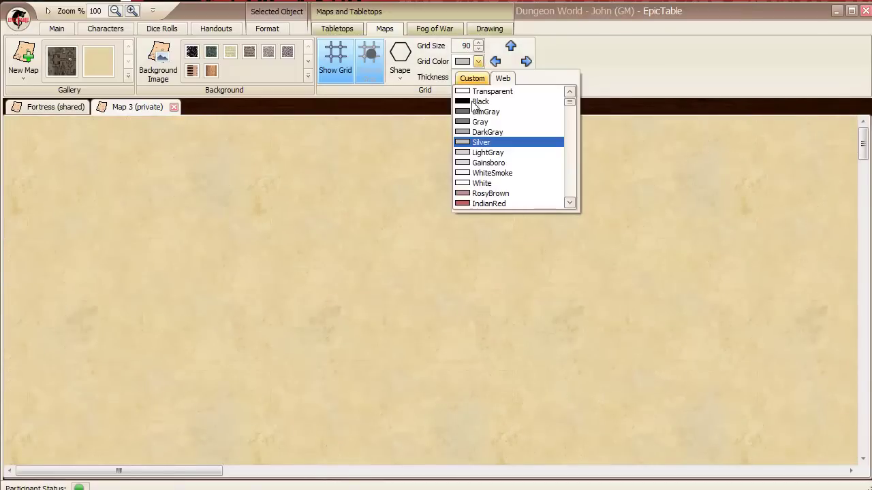
left_click(483, 141)
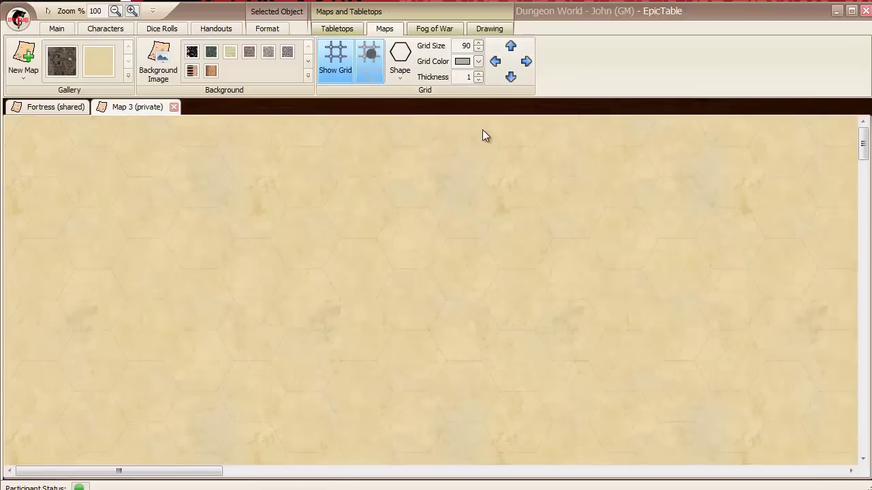
left_click(478, 74)
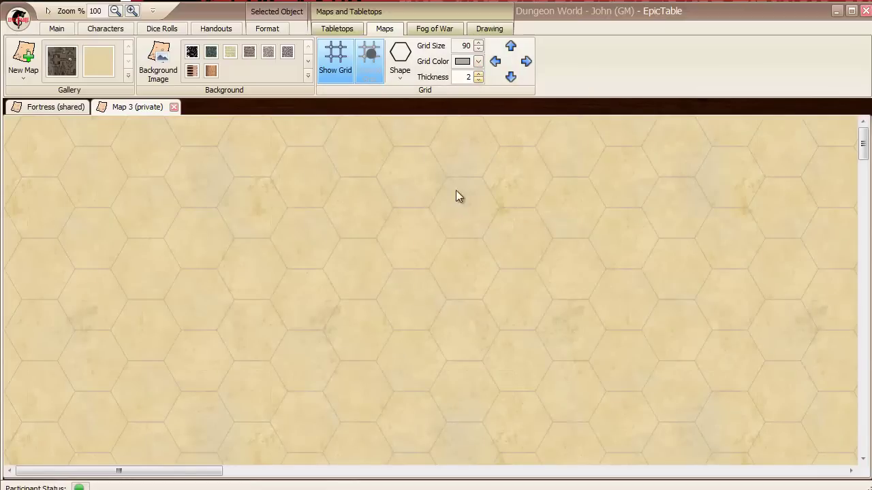
left_click(478, 74)
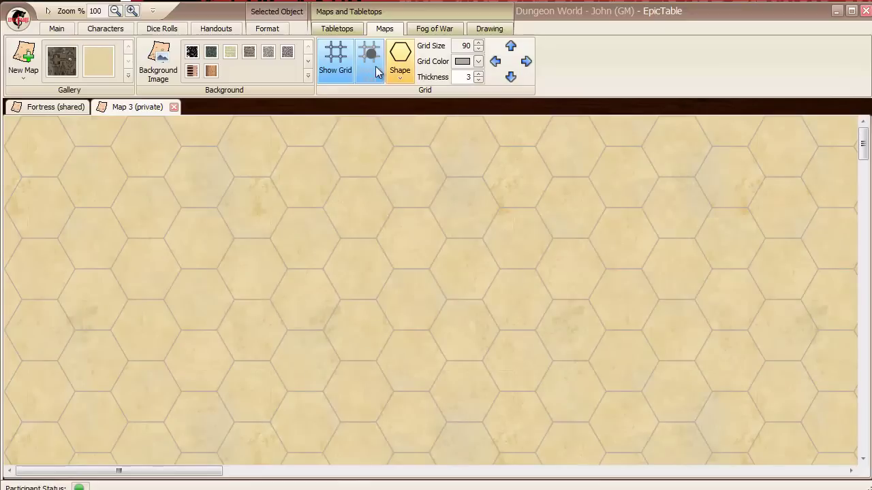
- Hide the grid, set its color to black and its thickness to 1, and show it again
left_click(343, 70)
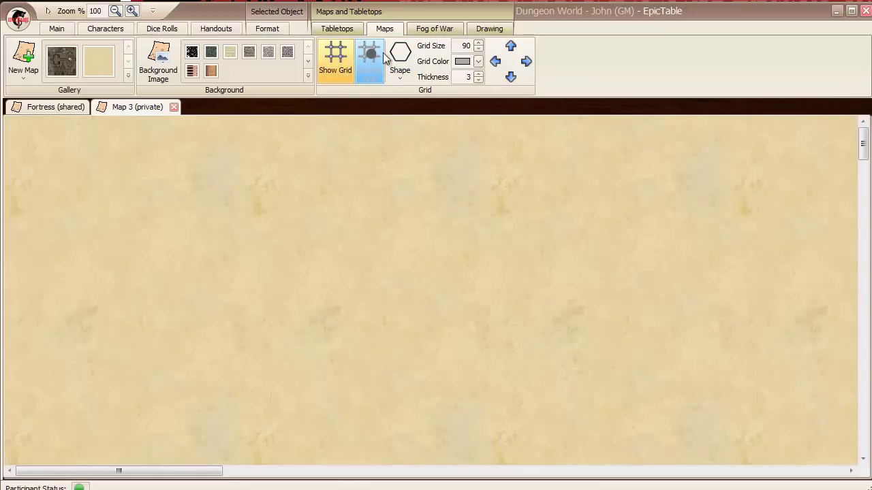
left_click(478, 61)
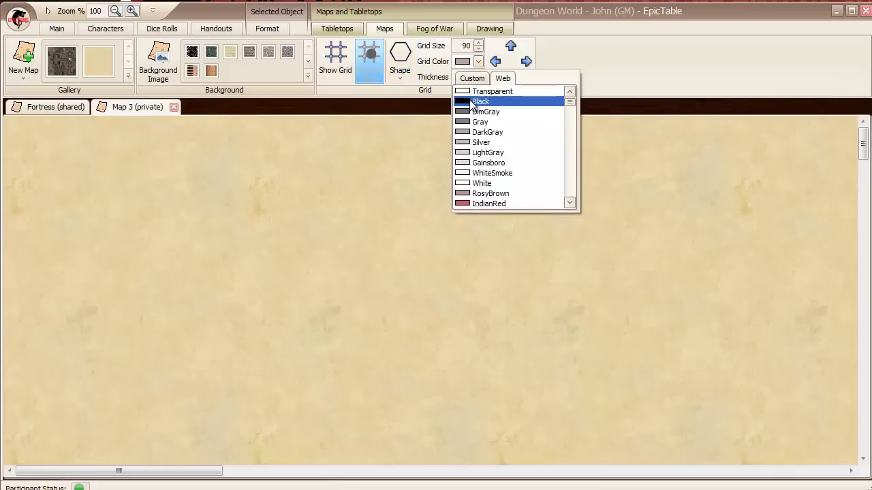
left_click(477, 101)
left_click(478, 79)
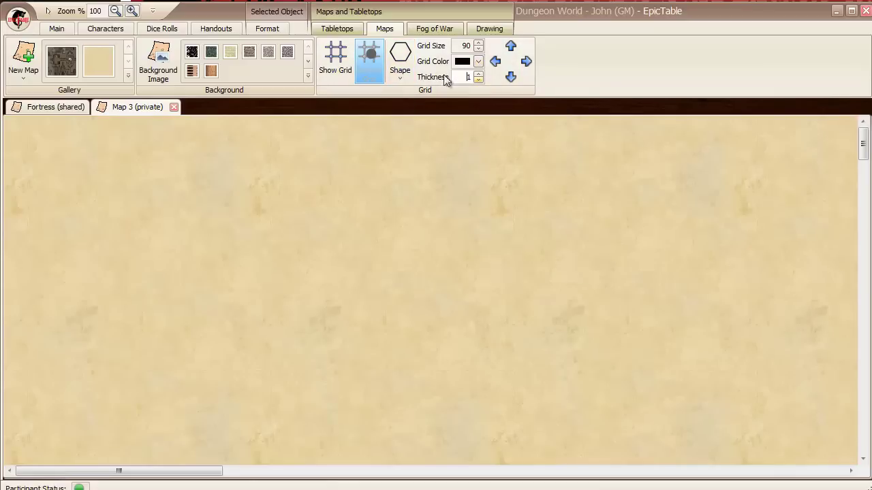
left_click(335, 60)
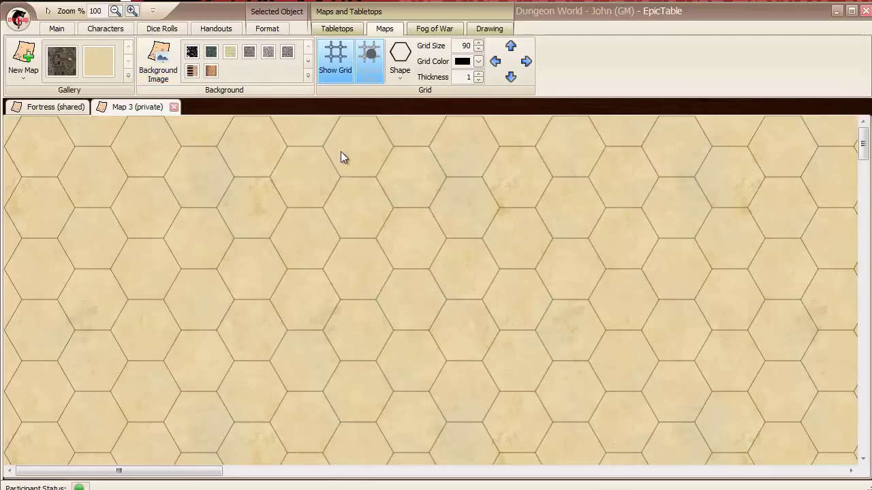
- Paint a winding blue river with the size 20 brush, running diagonally down across the hex map
left_click(491, 28)
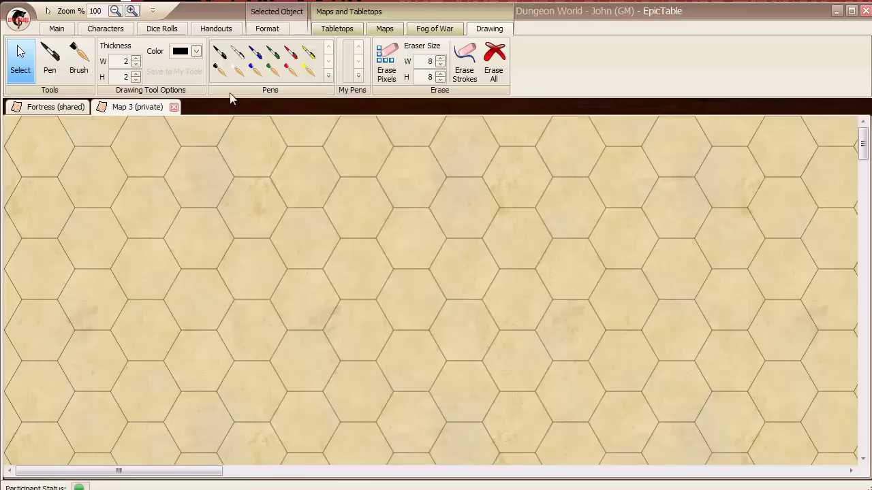
left_click(256, 73)
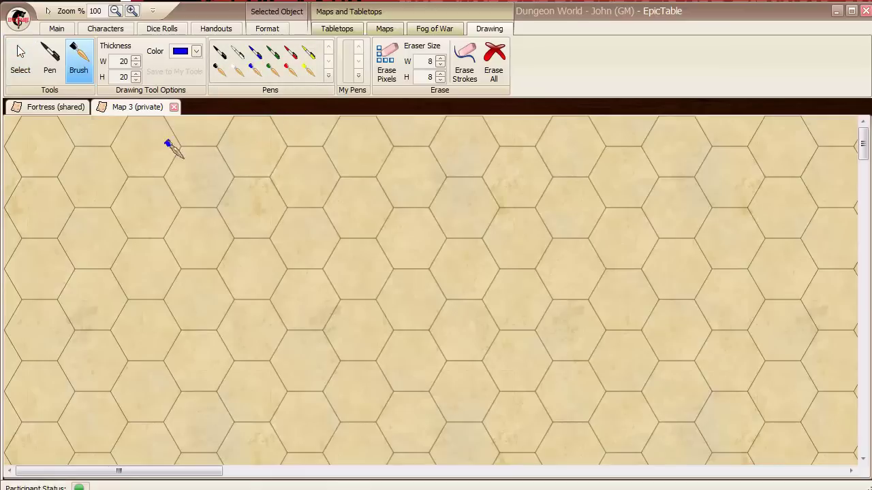
mouse_move(127, 141)
left_mouse_down()
mouse_move(261, 291)
mouse_move(349, 331)
mouse_move(402, 411)
mouse_move(470, 433)
mouse_move(481, 450)
left_mouse_up()
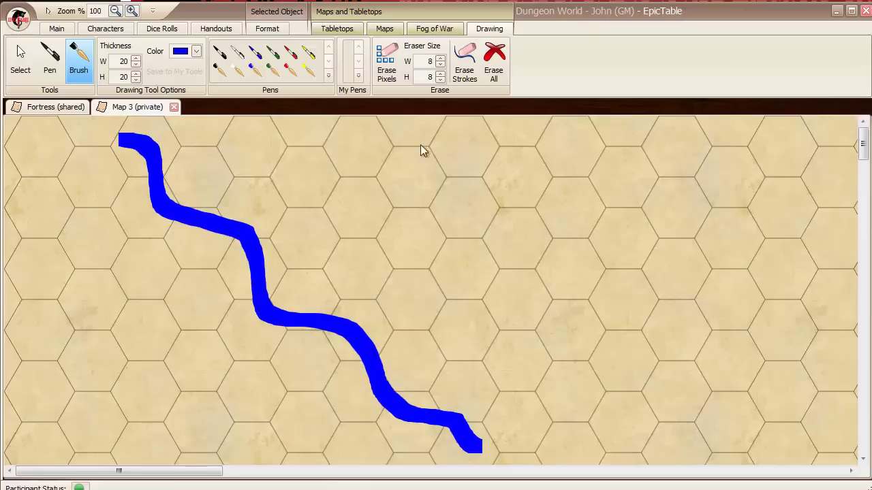
- Erase two gaps in the blue river stroke with the pixel eraser and return to the Select tool
left_click(393, 72)
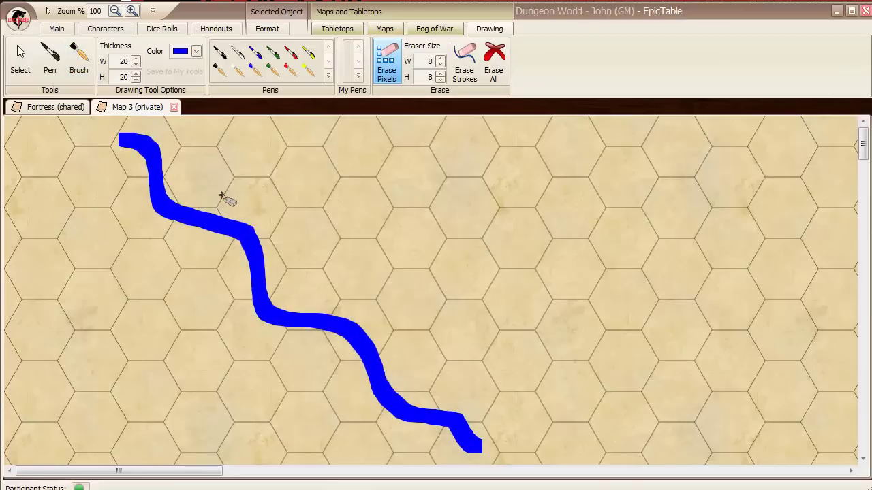
left_click_drag(213, 203, 191, 236)
left_click_drag(289, 328, 340, 310)
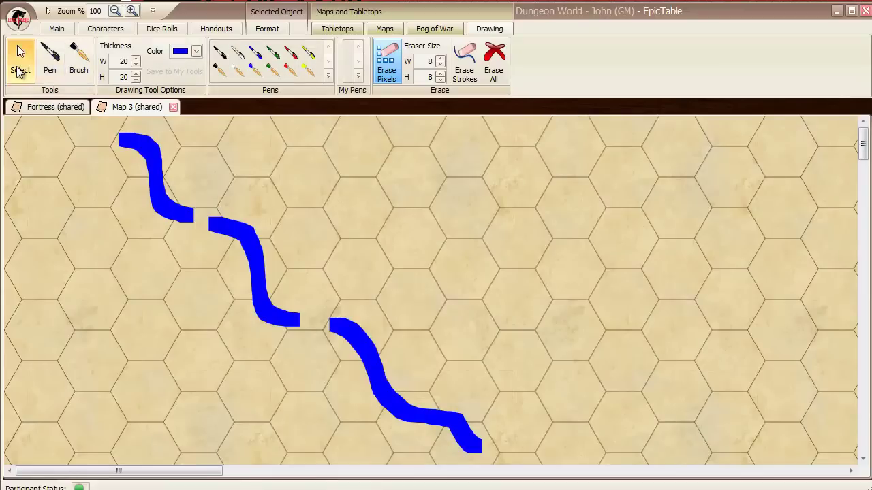
left_click(19, 71)
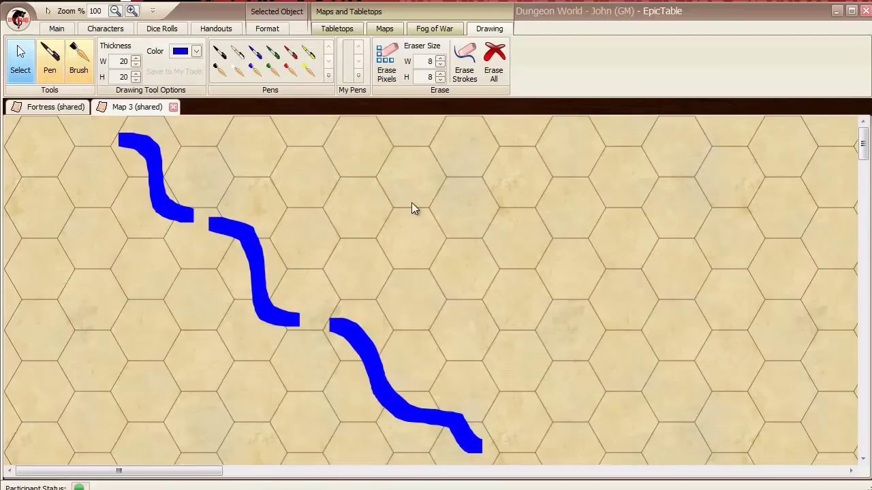
- Switch to the Fortress map, zoom in to 120% for a closer look and return to 100%
left_click(60, 110)
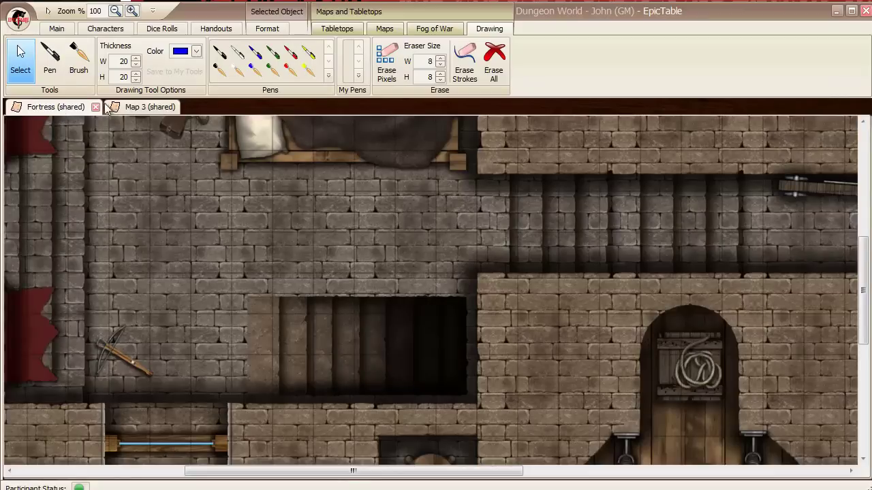
left_click(385, 28)
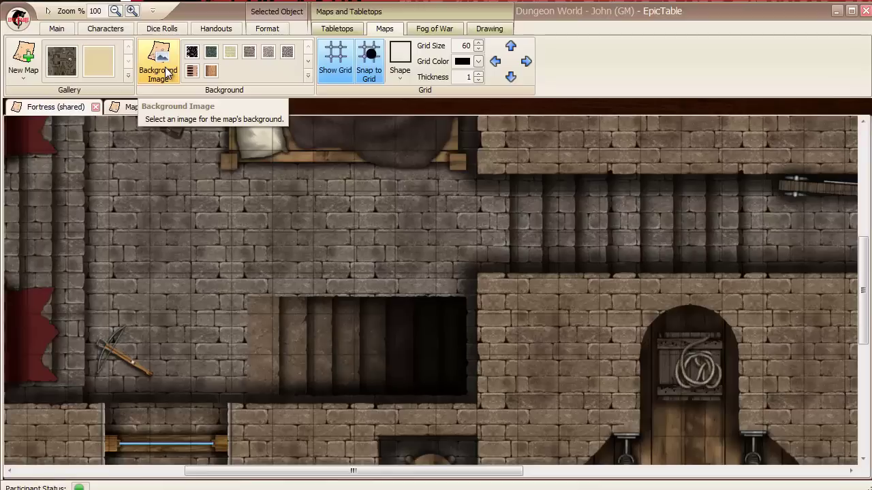
left_click(118, 13)
double_click(131, 12)
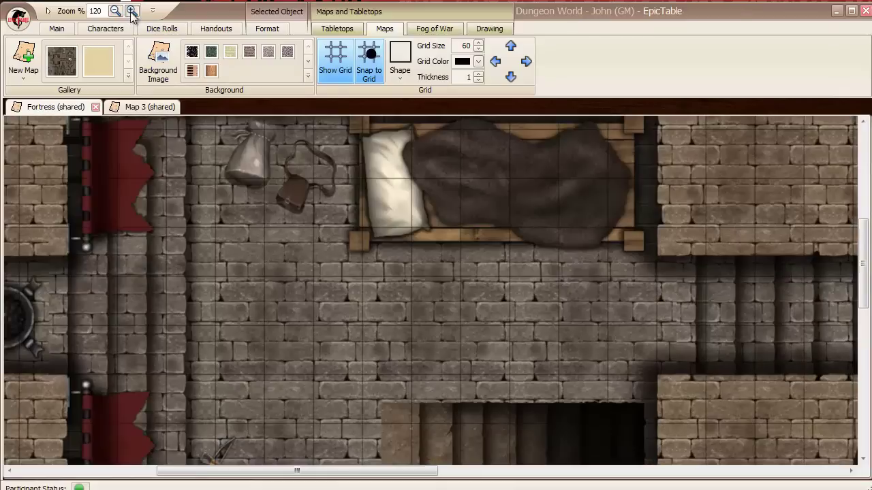
left_click(115, 12)
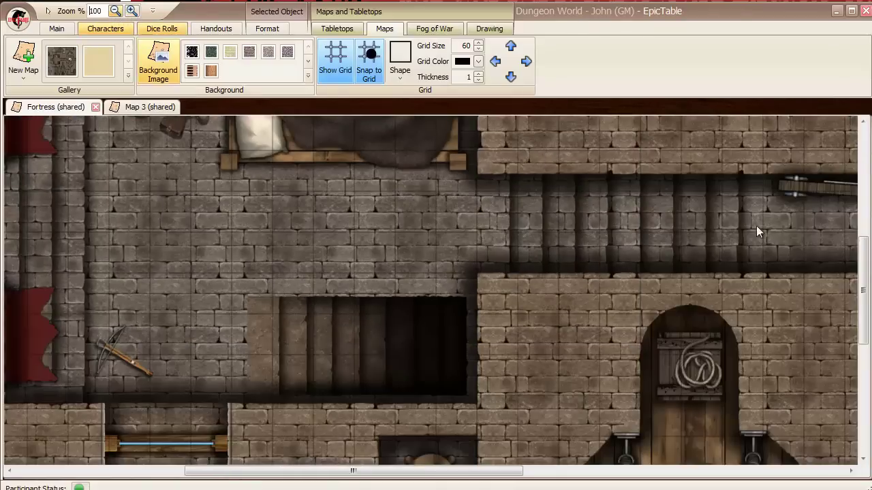
- Place the dark-haired man, the red-haired woman and the bearded old man on the Fortress floor near the descending stairs
left_click_drag(862, 286, 863, 310)
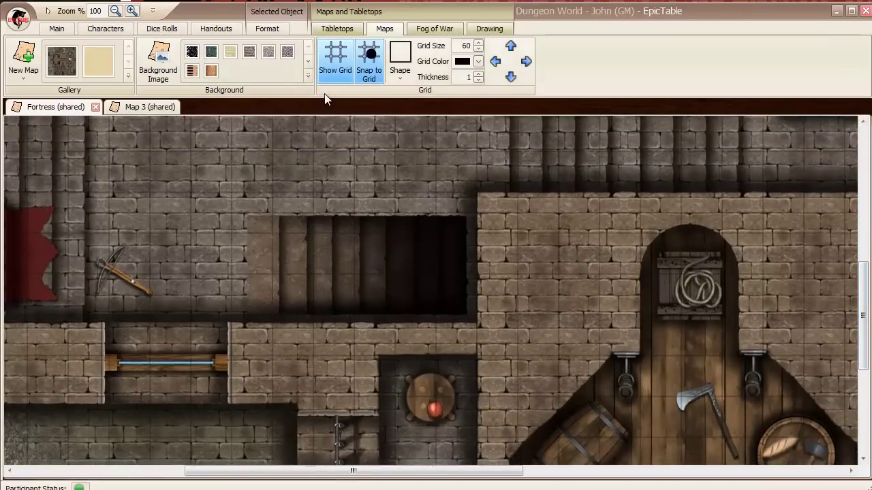
left_click(109, 33)
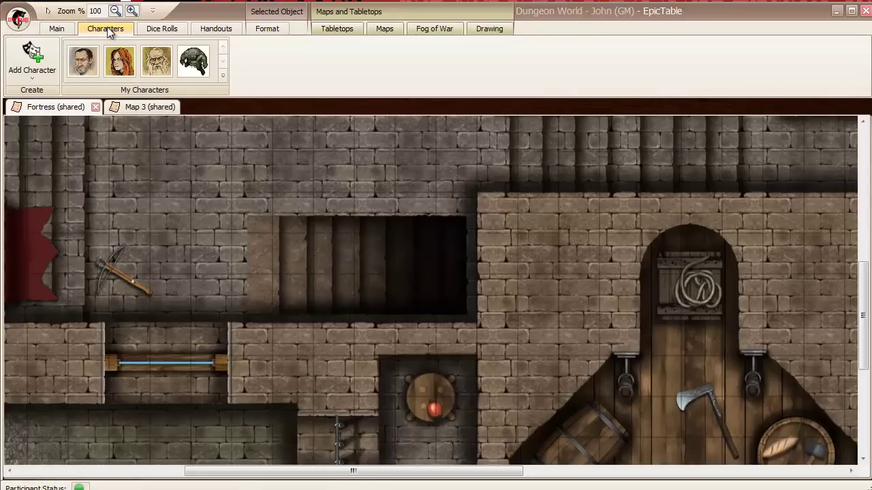
left_click_drag(82, 54, 164, 179)
left_click_drag(119, 61, 216, 164)
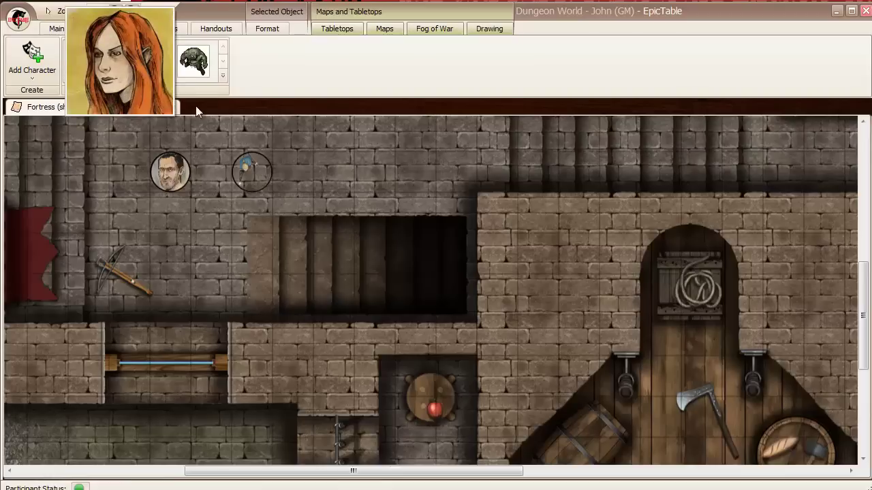
mouse_move(150, 64)
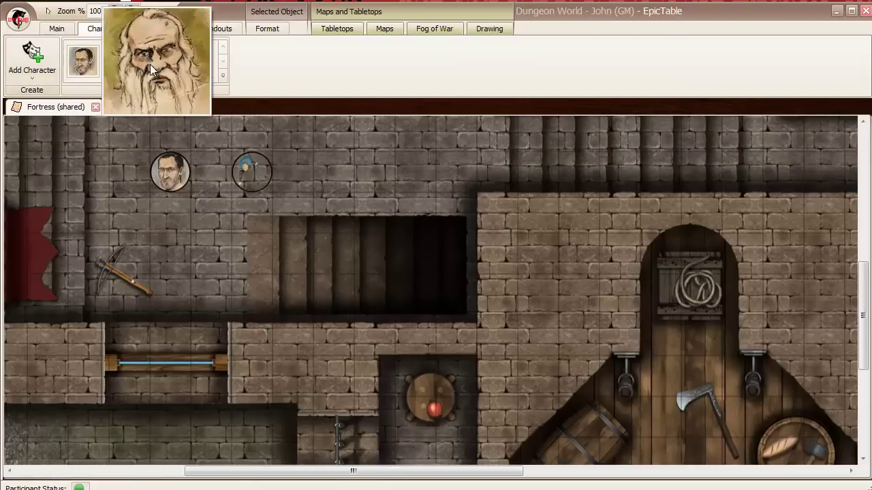
left_click_drag(150, 64, 175, 238)
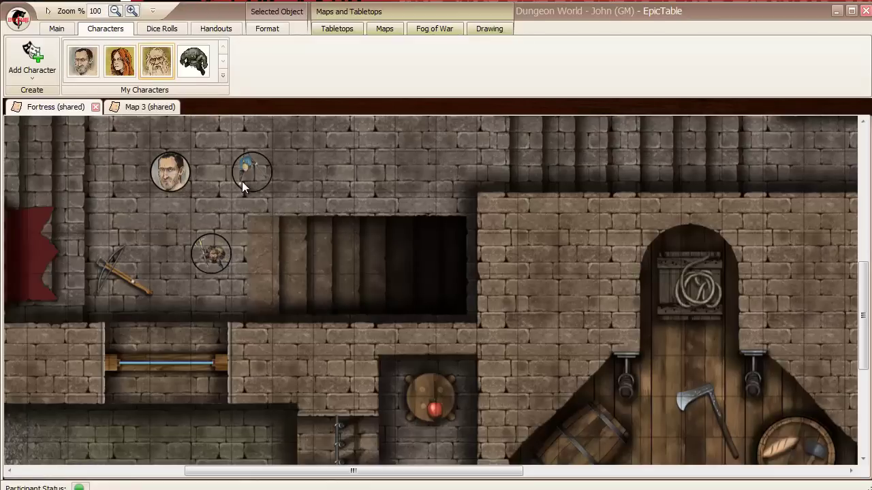
- Open the bearded character's details from its map token to examine them, and close them without saving
left_click(218, 261)
right_click(218, 261)
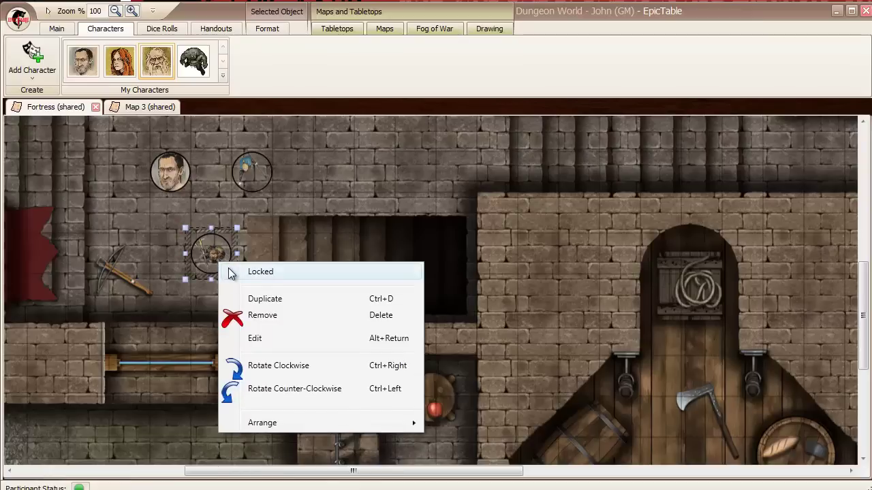
left_click(253, 338)
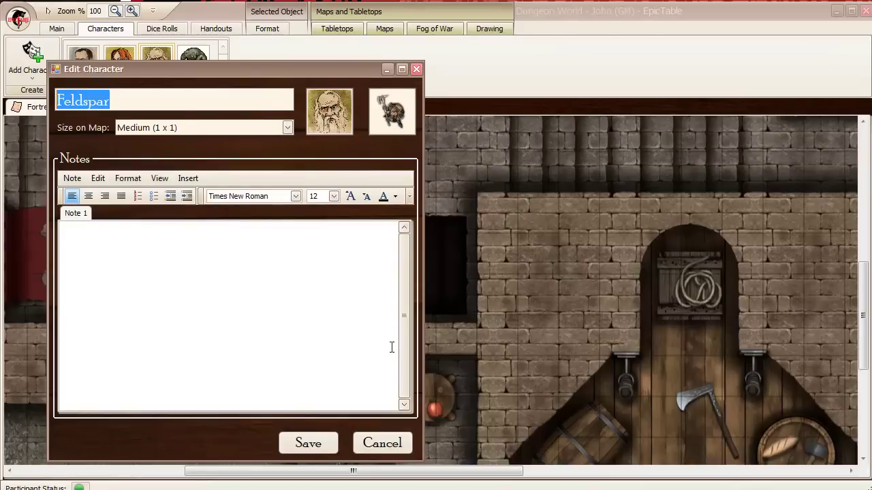
left_click(383, 443)
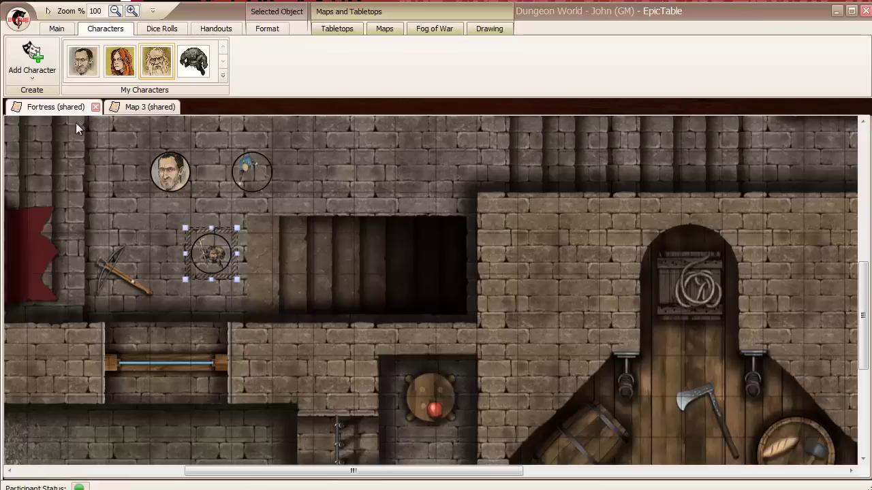
- Move the red-haired woman's token beside the bearded character's token, directly below the dark-haired man's token
left_click(164, 177)
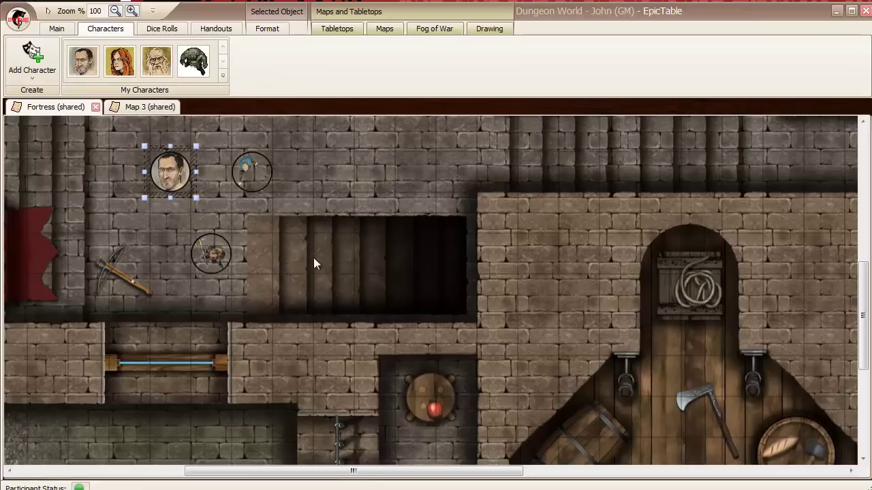
mouse_move(251, 171)
left_mouse_down()
mouse_move(362, 169)
mouse_move(283, 165)
mouse_move(253, 183)
left_mouse_up()
left_click_drag(246, 213, 170, 254)
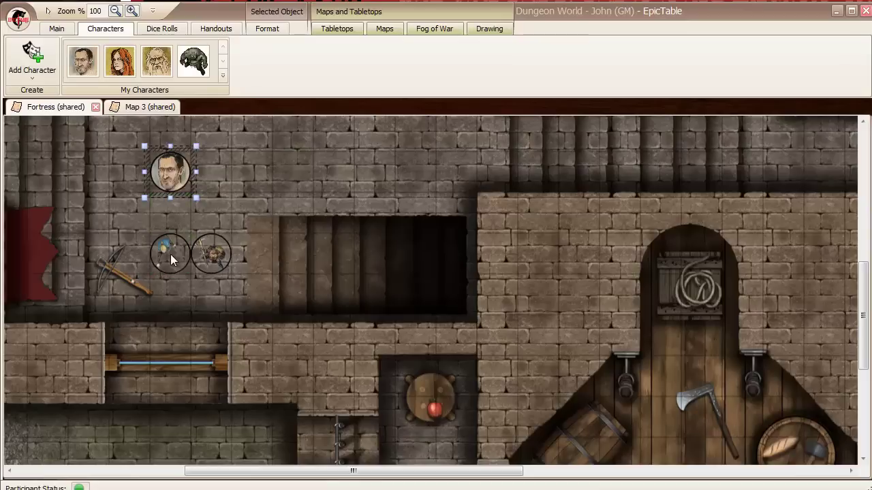
- Give the red-haired woman's token, below the dark-haired man's token, an OrangeRed border
left_click(176, 259)
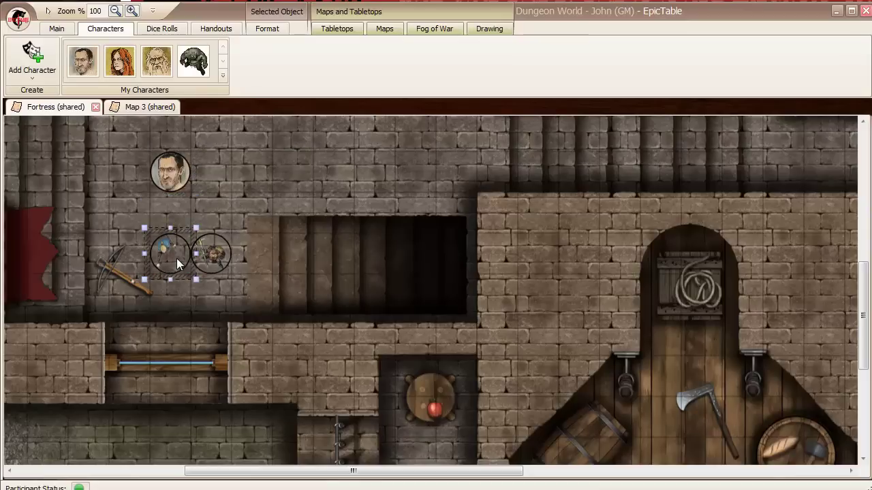
left_click(272, 32)
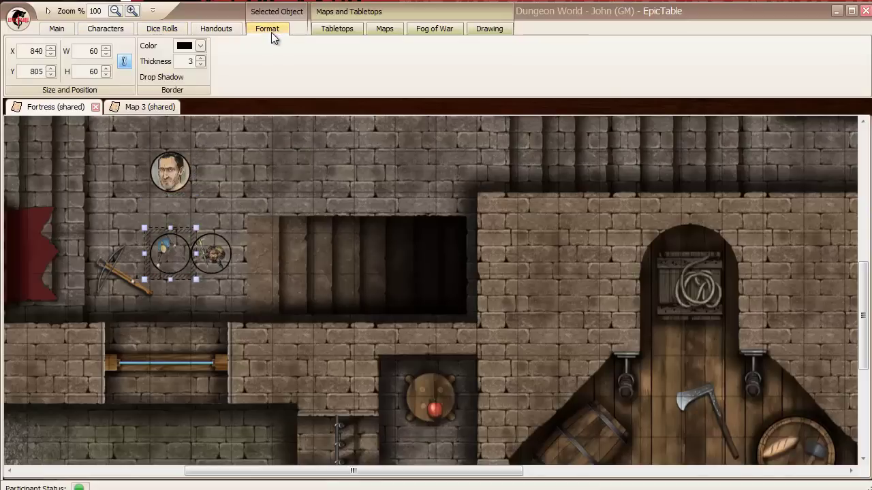
left_click(202, 47)
left_click(291, 154)
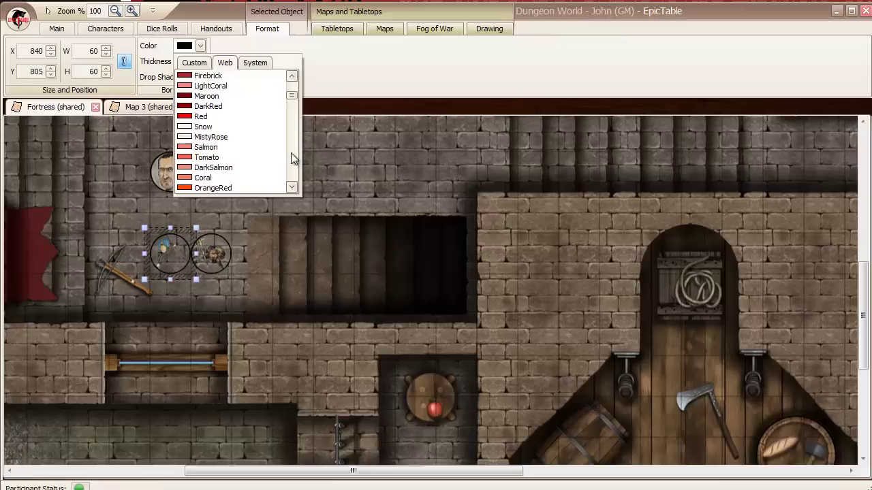
left_click(291, 188)
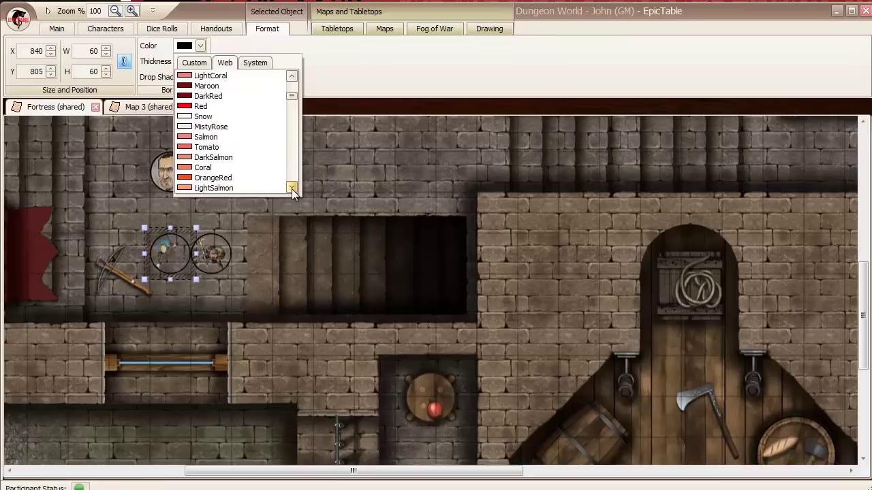
left_click(220, 177)
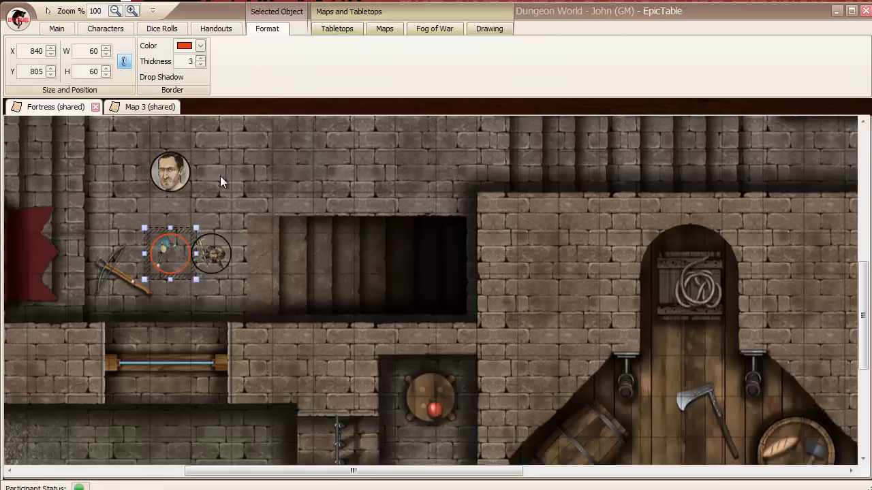
- Set the red-haired woman's token border thickness to 5 and move the token one square diagonally up and left
left_click(200, 58)
left_click(200, 58)
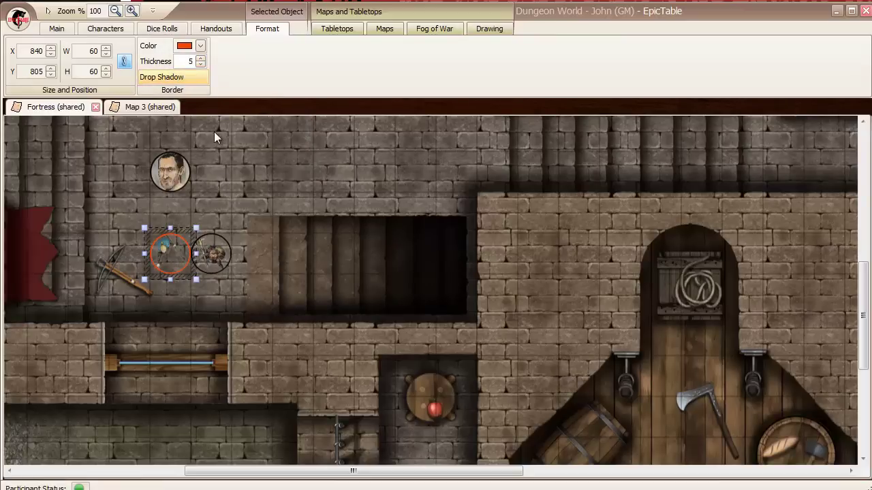
left_click(201, 83)
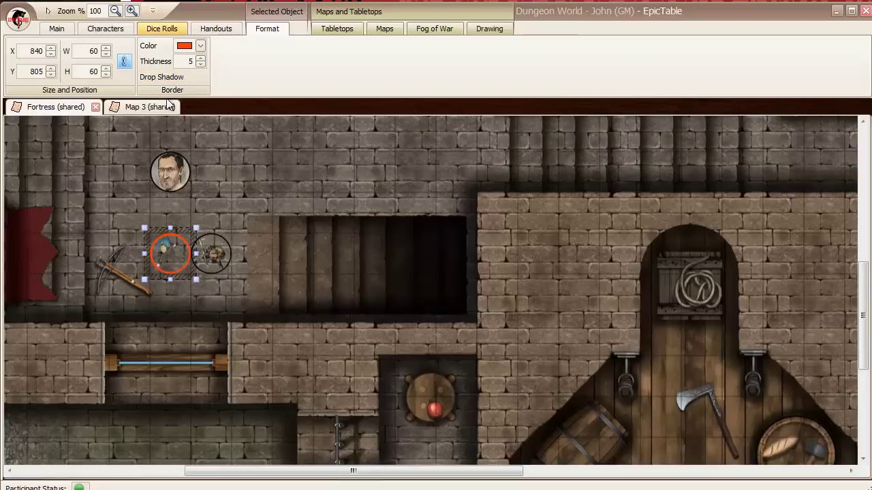
left_click_drag(159, 260, 120, 226)
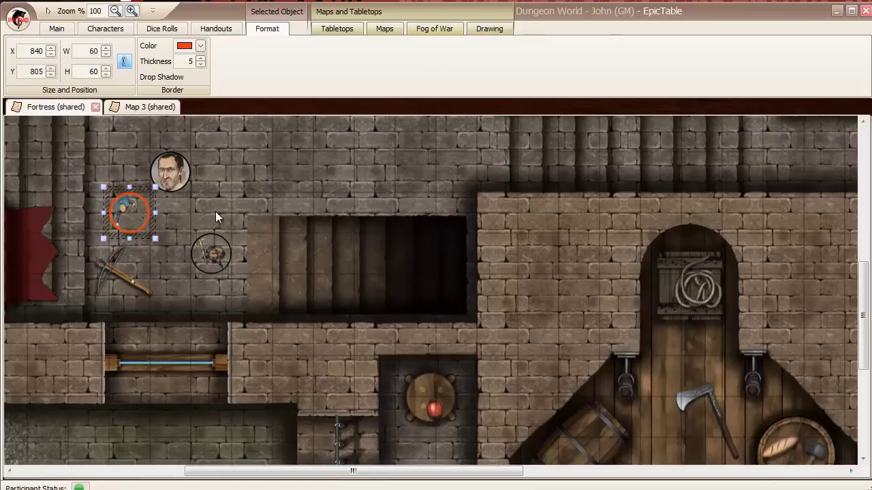
- Open the Giant Zombie character's details to examine its size on the map and images, and close them without saving
left_click(104, 31)
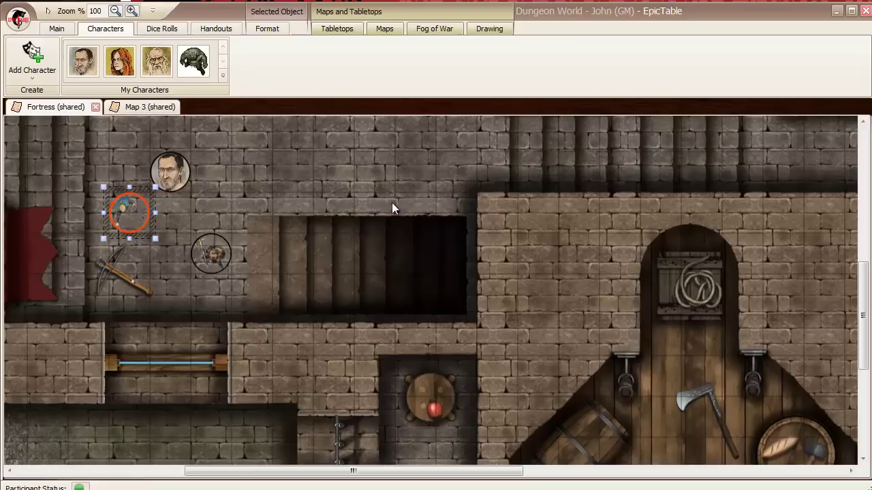
right_click(202, 74)
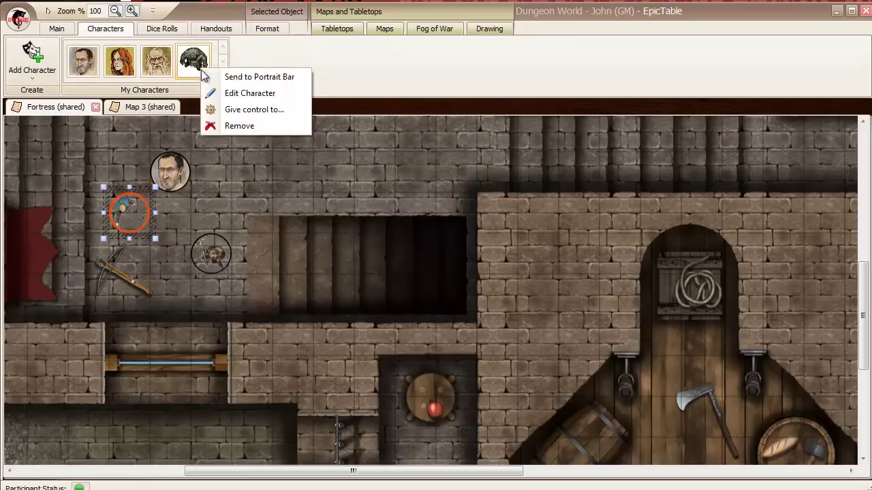
left_click(229, 94)
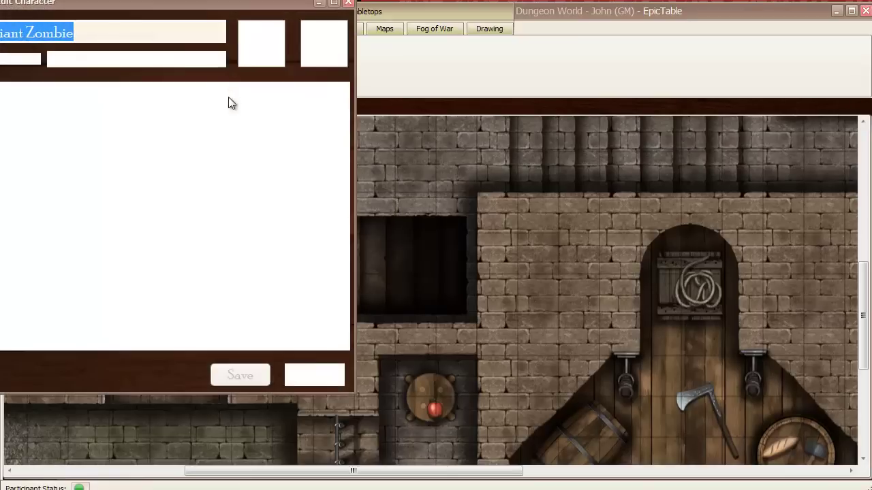
left_click_drag(182, 4, 310, 39)
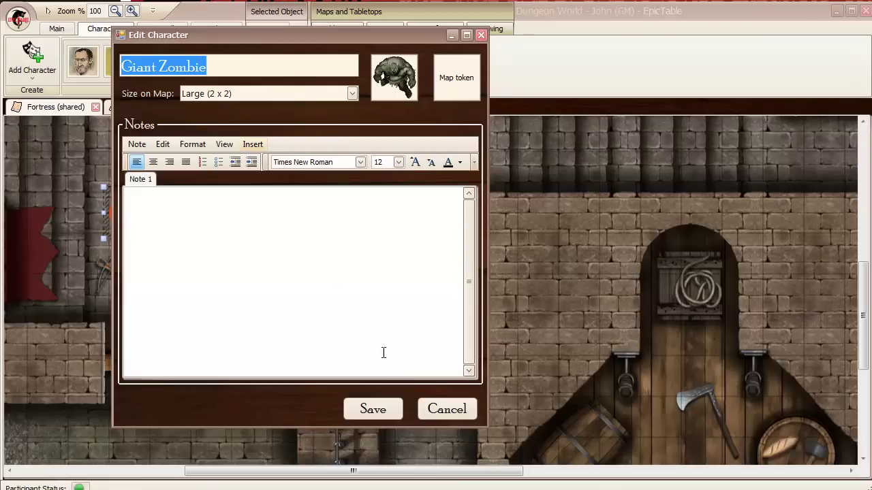
left_click(439, 409)
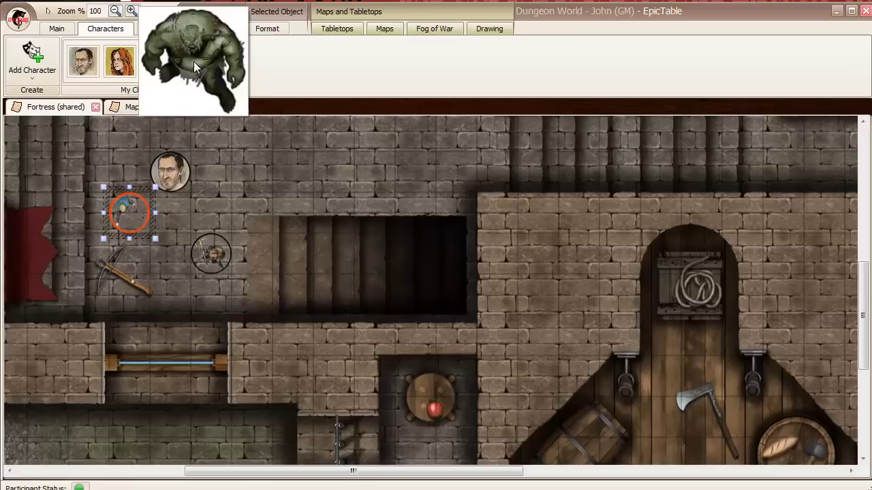
- Place the Giant Zombie on the Fortress floor along the upper edge of the descending stairs and zoom the map to 140%
left_click_drag(319, 160, 318, 160)
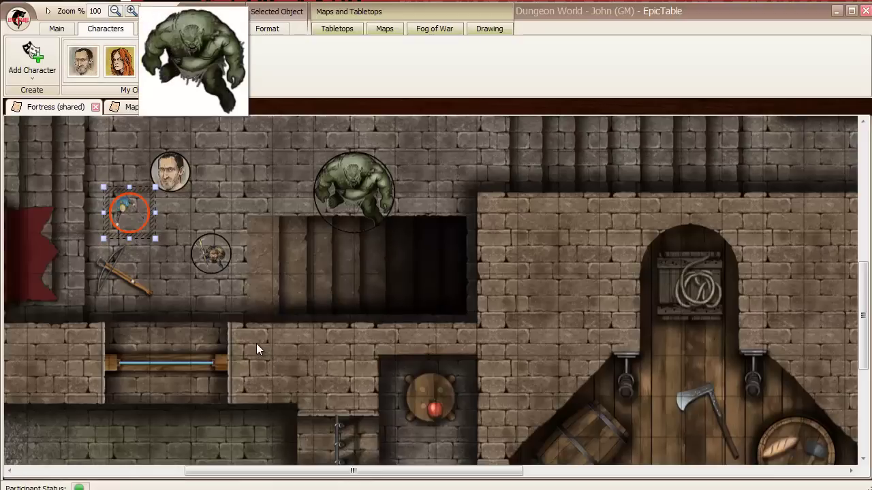
left_click(131, 11)
left_click(132, 11)
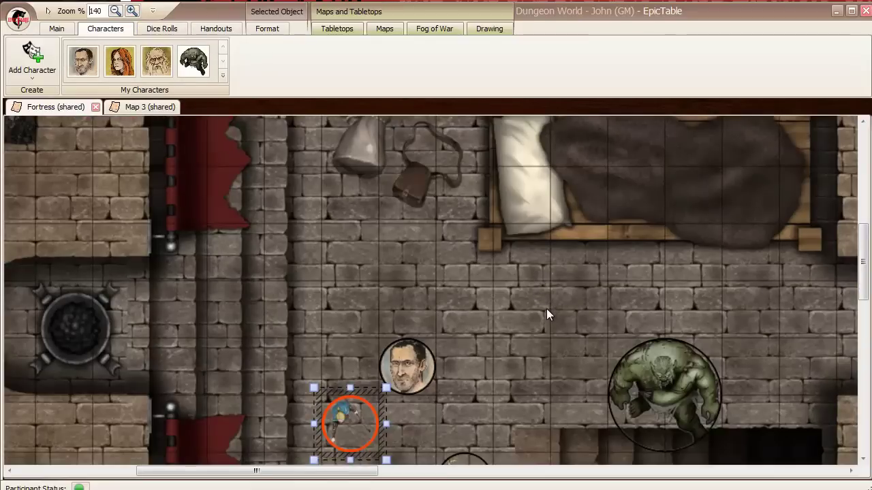
- Rotate the Giant Zombie token clockwise so that it faces left toward the three characters
left_click(531, 285)
left_click_drag(866, 265, 866, 298)
left_click(669, 253)
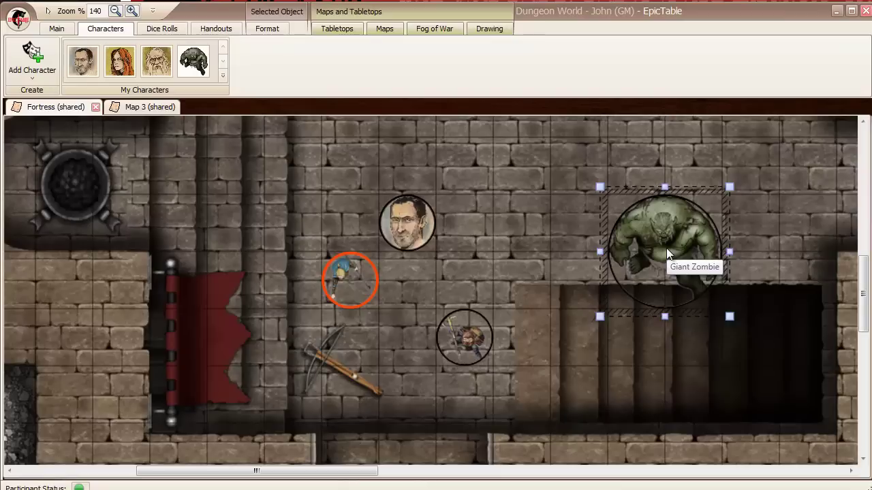
right_click(687, 252)
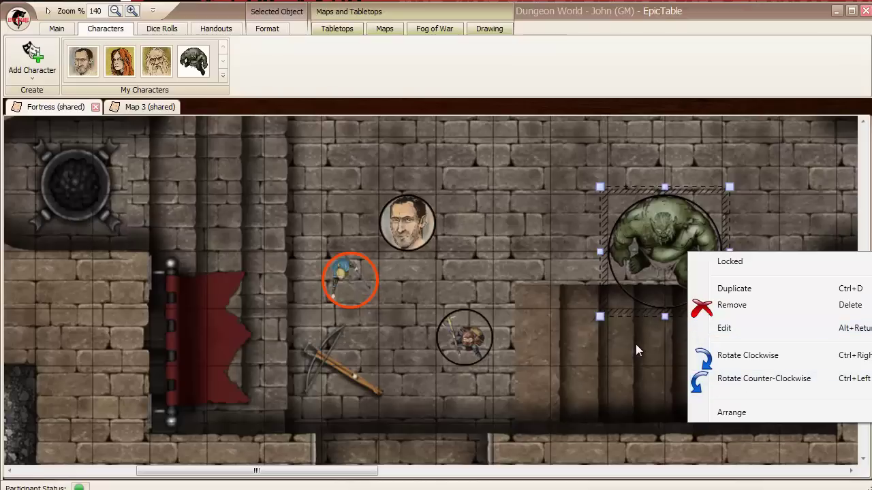
left_click(640, 317)
left_click(654, 287)
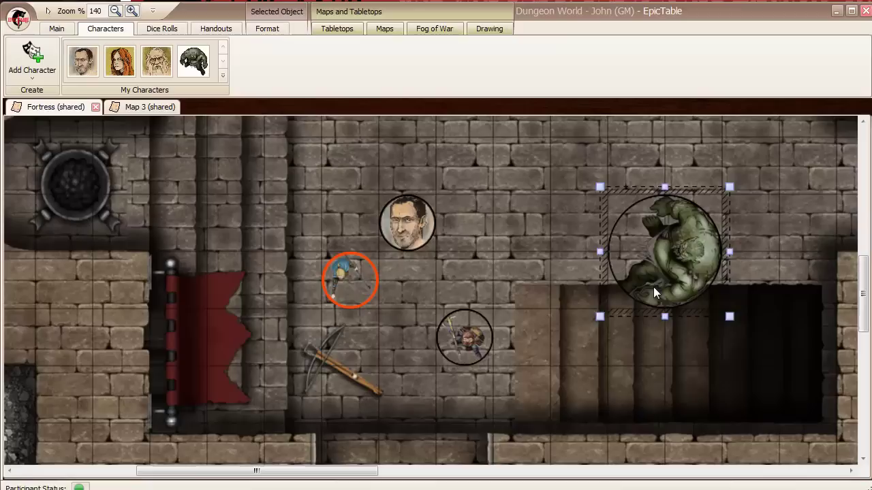
- Step the Giant Zombie around the grid, ending two squares left and one up, and turn it partway back to face diagonally down-left
key("Left")
key("Left")
key("Right")
key("Right")
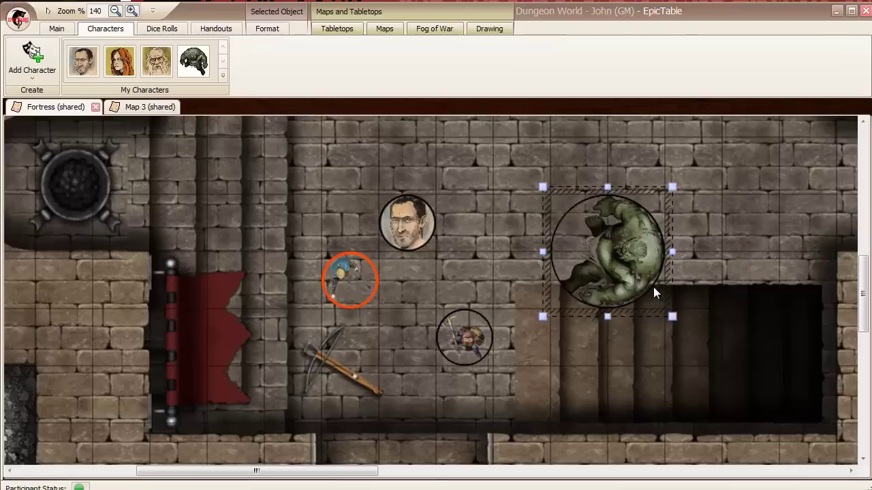
key("Left")
key("Left")
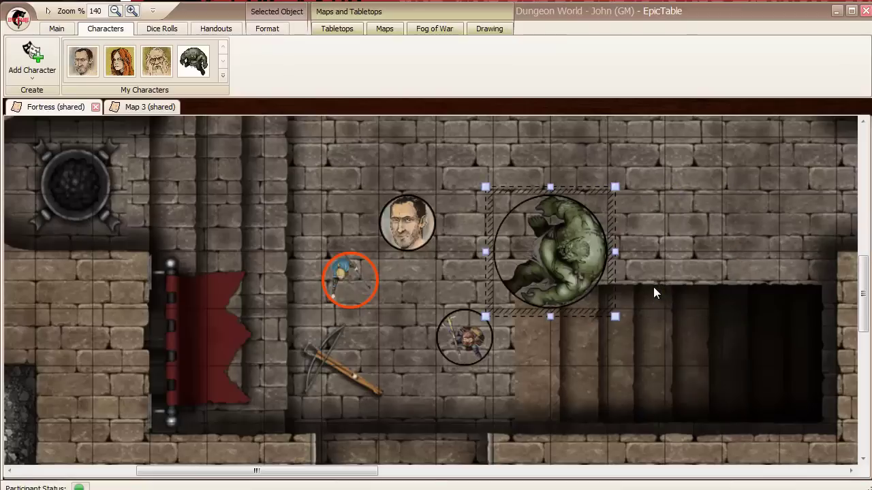
key("Right")
key("Right")
key("Left")
key("Up")
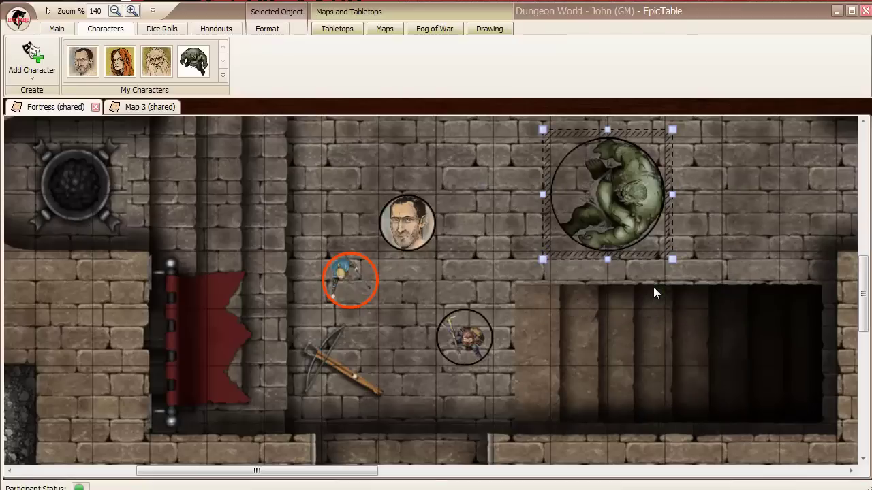
key("Left")
key("Down")
key("Down")
key("Right")
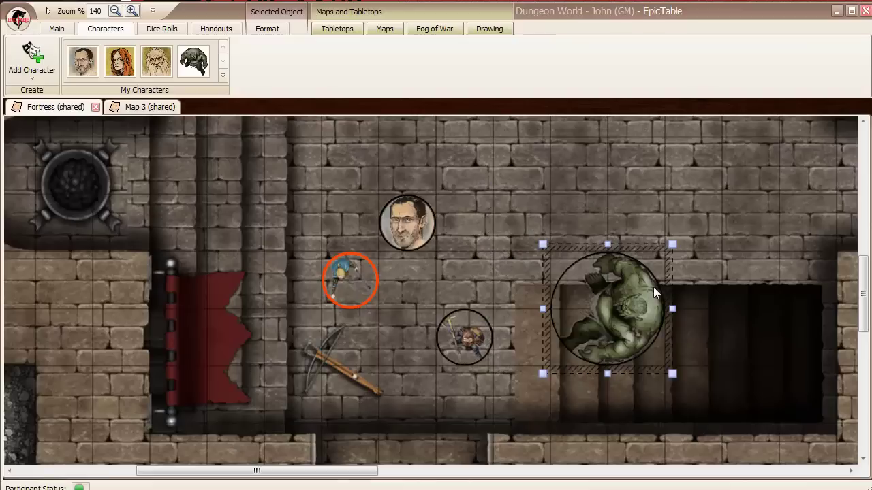
key("Up")
key("Up")
key("Left")
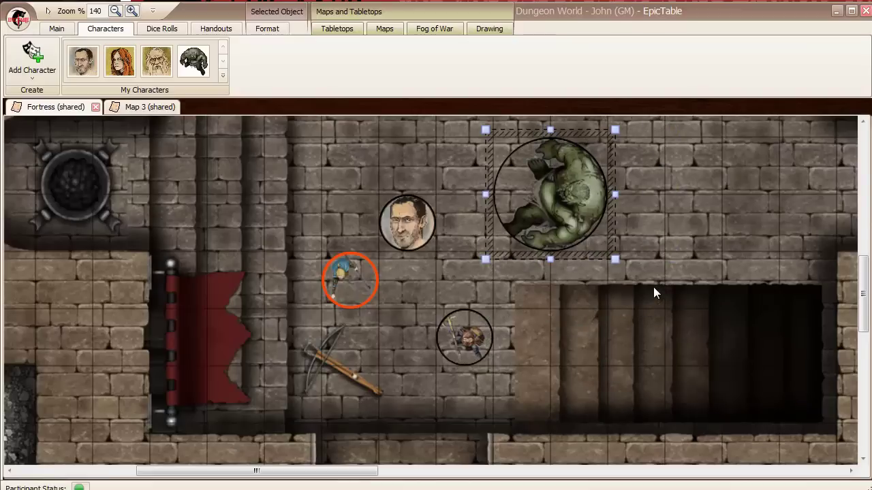
key("ctrl+Right")
left_click(654, 287)
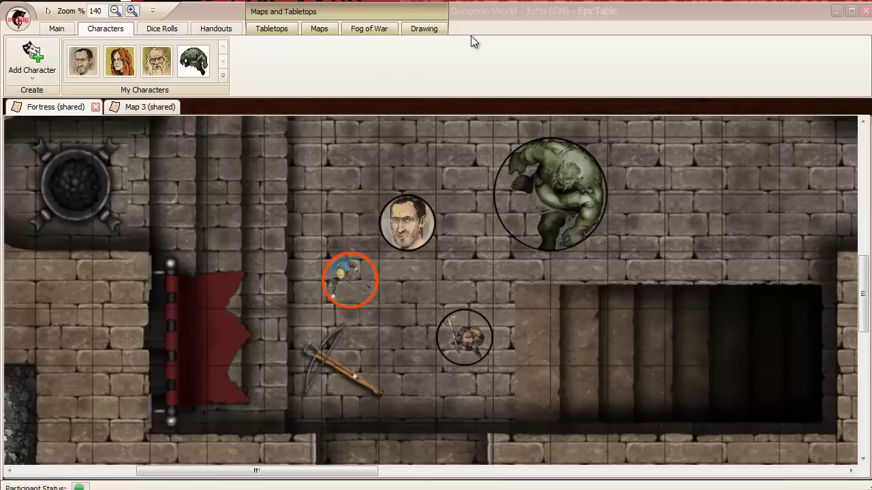
- Turn off Snap to Grid and move the bearded character's token slightly up and right, off the grid squares
left_click(321, 29)
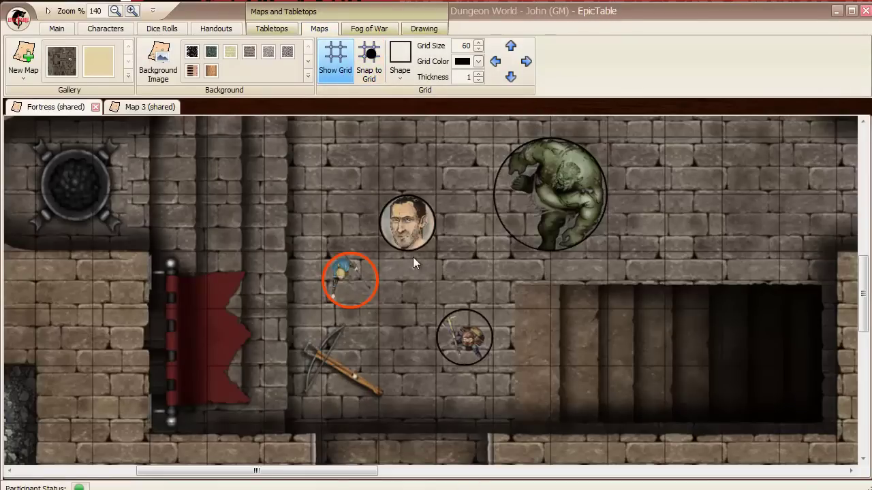
left_click(482, 331)
left_click_drag(474, 338, 488, 311)
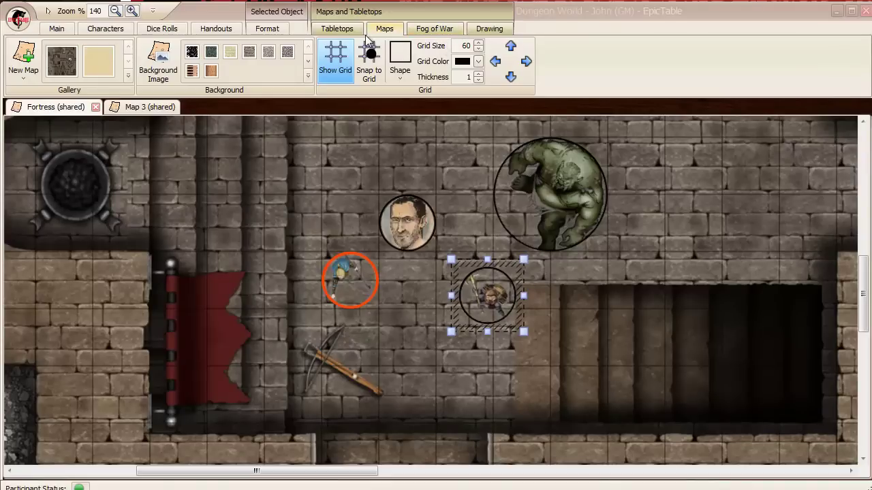
- Insert the Stair1.png image from the UserArt folder of Dundjinni Free Art, under For Commercial Use, on the Fortress map
left_click(342, 29)
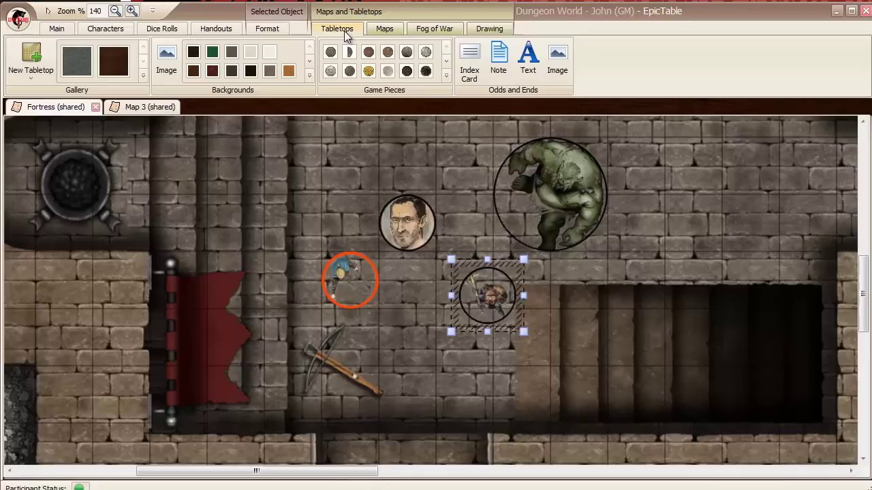
left_click(556, 60)
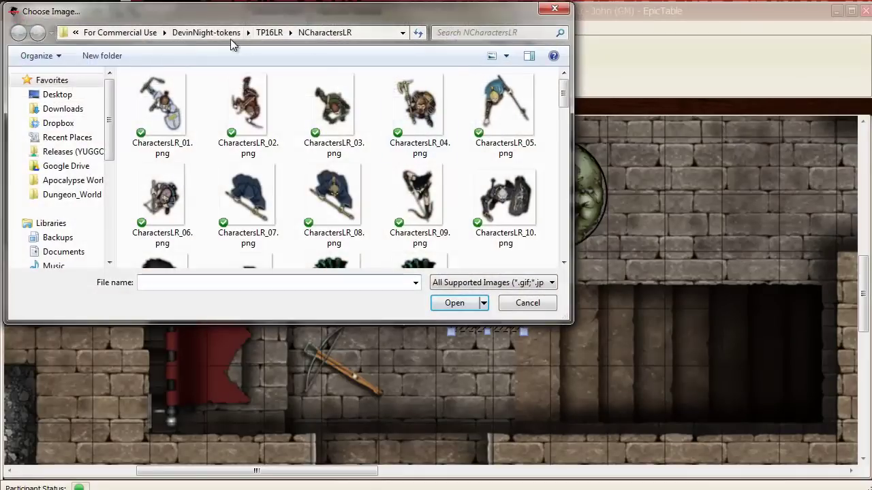
left_click(140, 33)
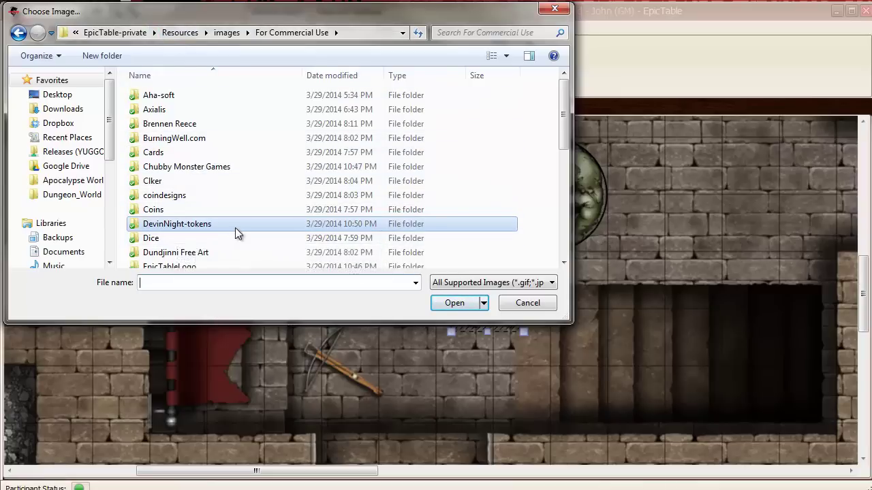
scroll(235, 228, "down", 2)
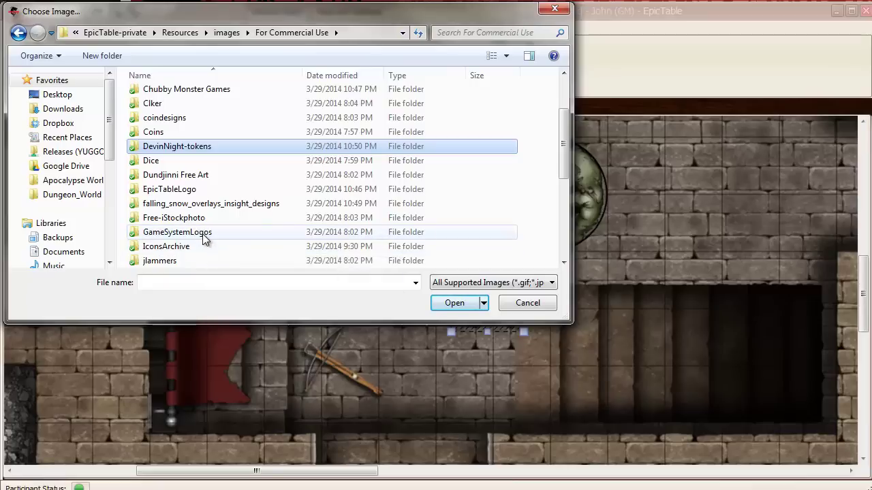
left_click(200, 179)
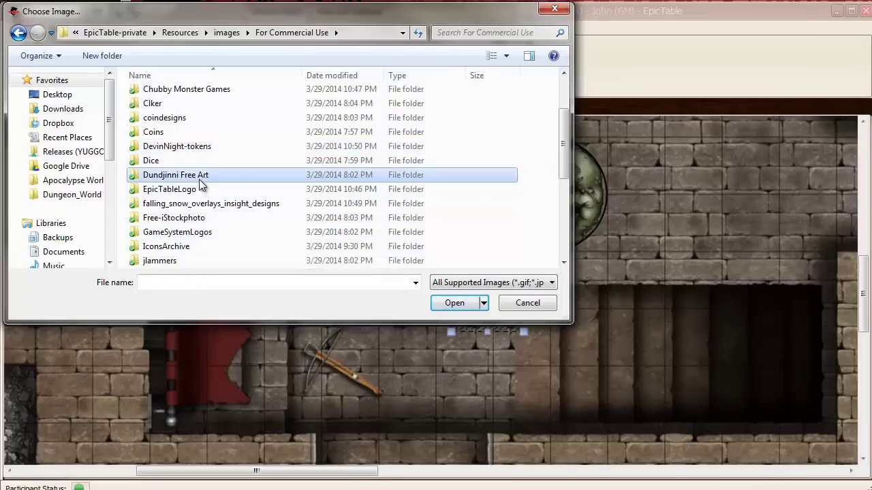
double_click(200, 184)
double_click(167, 109)
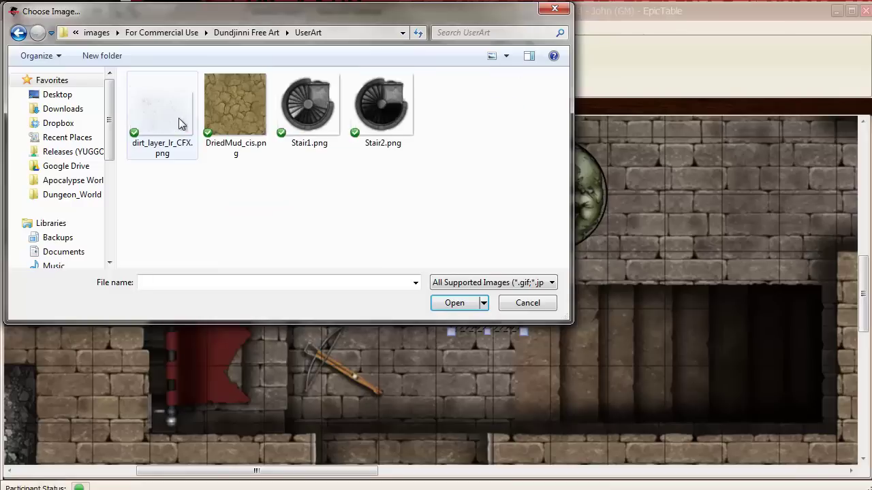
double_click(318, 121)
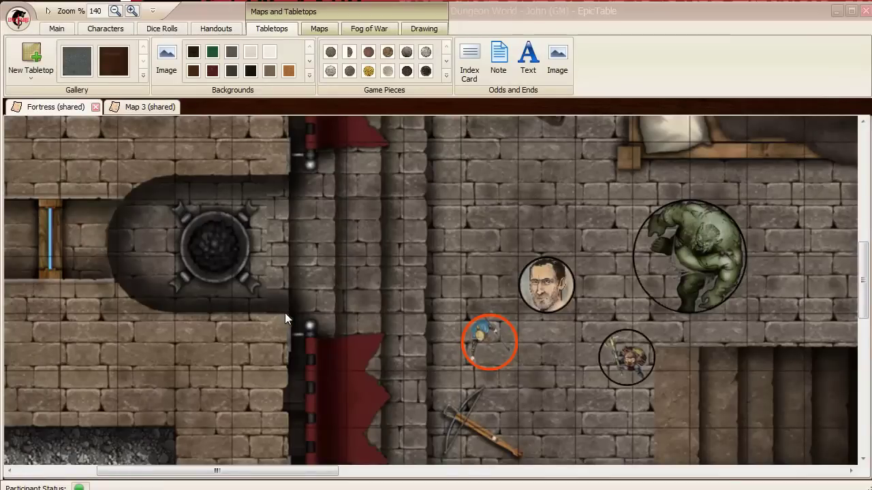
scroll(60, 201, "up", 4)
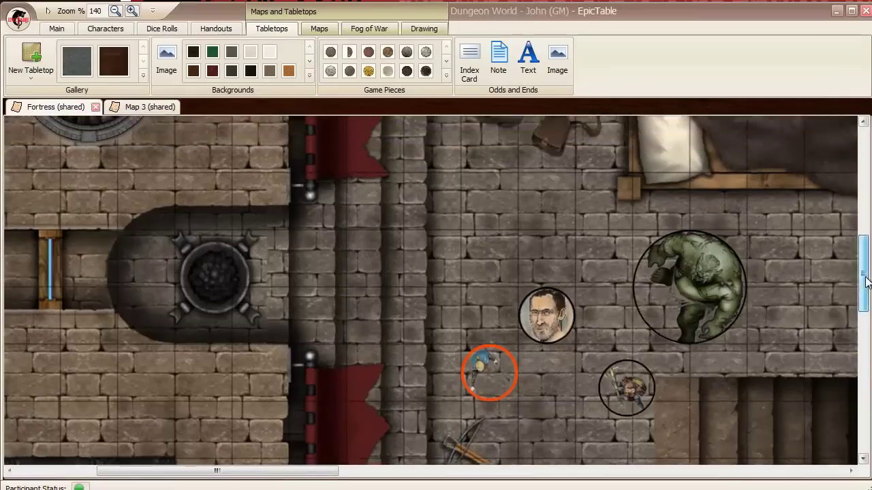
scroll(71, 181, "up", 2)
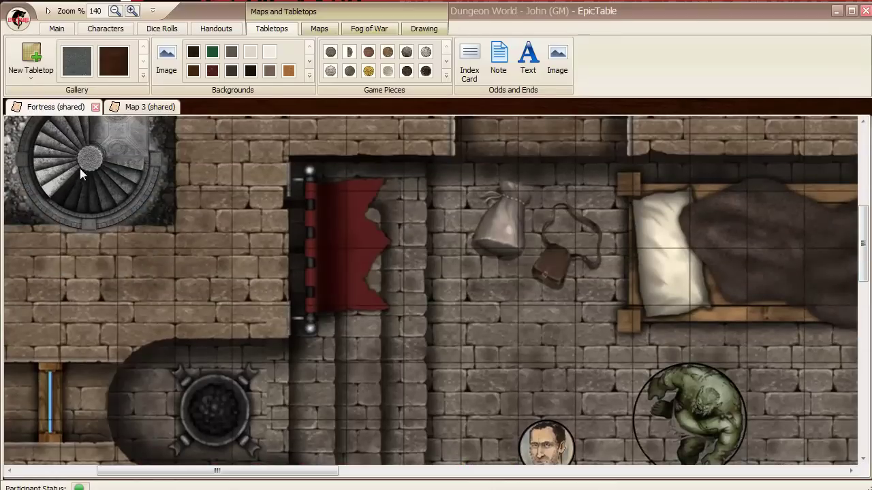
- Move the spiral stair image onto the rounded alcove beside the small window, covering the brazier
left_click_drag(80, 168, 306, 420)
scroll(663, 332, "down", 1)
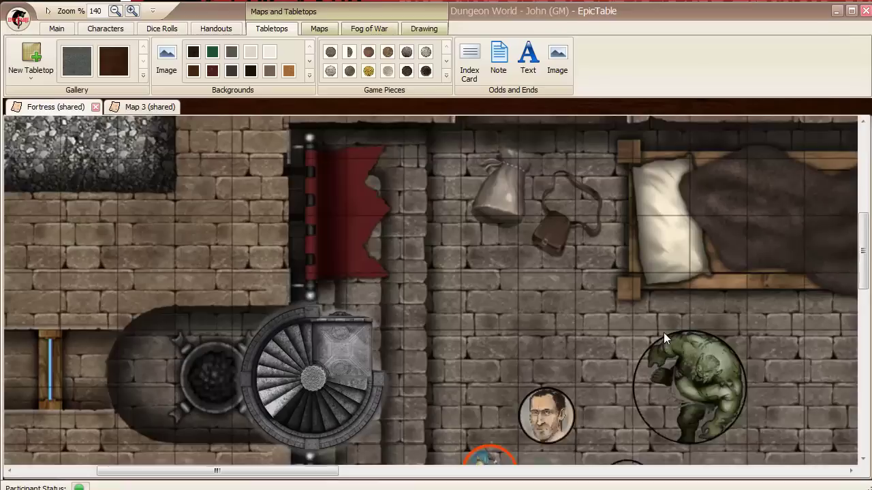
scroll(664, 333, "down", 6)
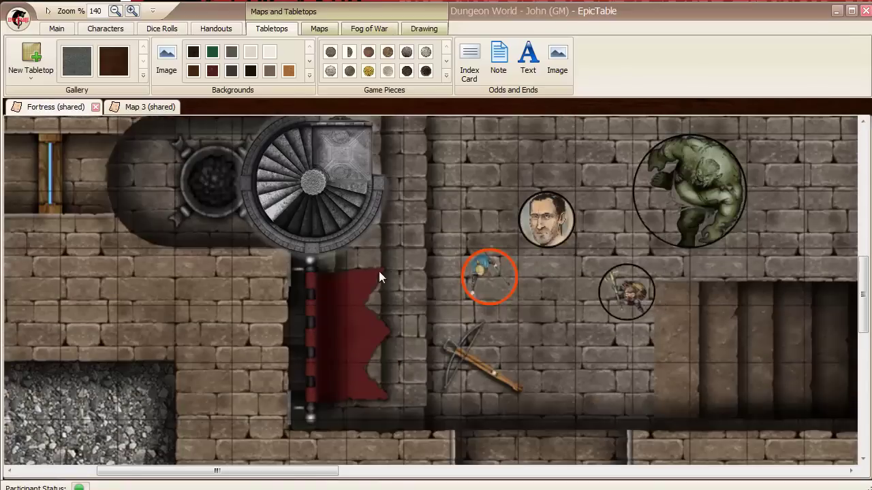
scroll(378, 276, "up", 1)
left_click_drag(317, 207, 194, 205)
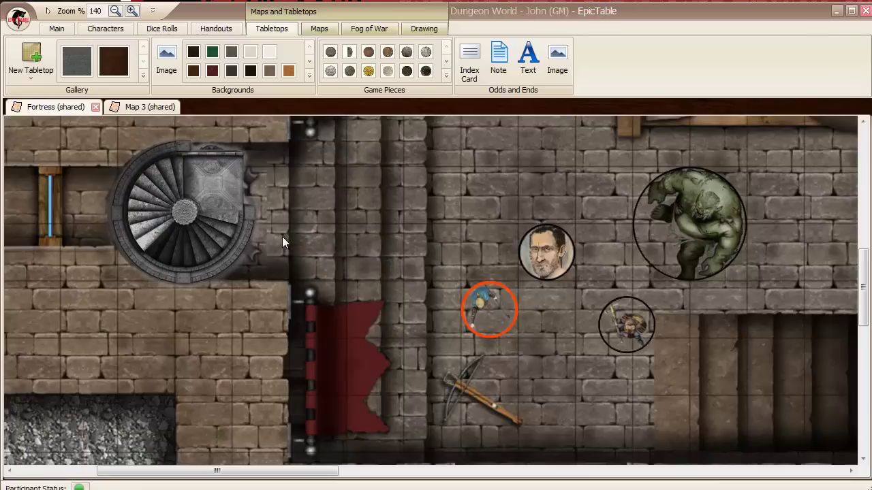
- Try rotating the spiral stair image clockwise, and turn it back to its original orientation
left_click(217, 226)
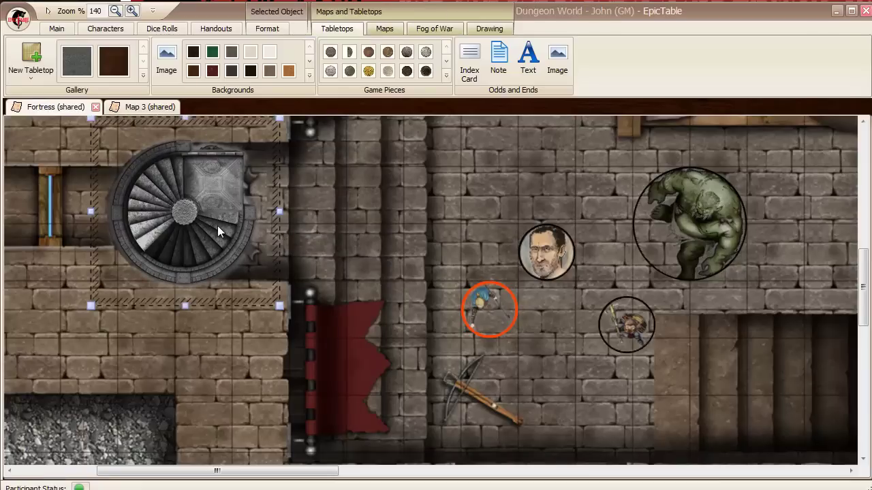
scroll(217, 225, "down", 1)
scroll(218, 225, "down", 1)
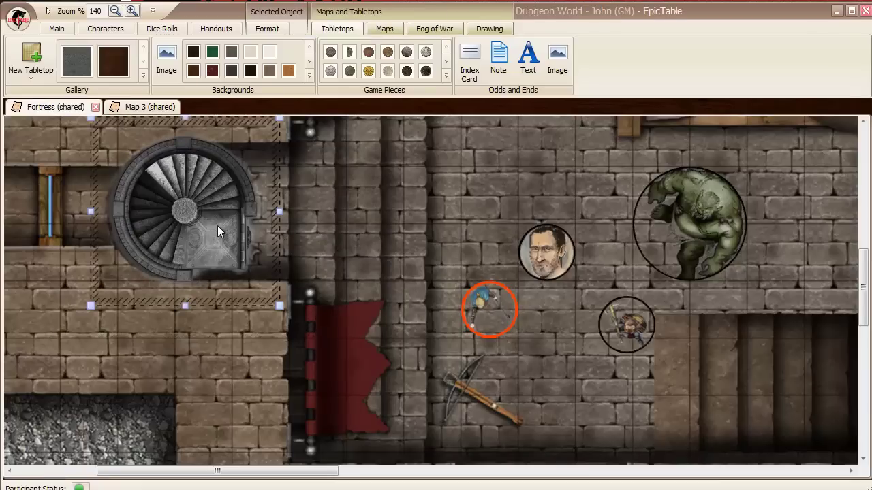
scroll(217, 226, "up", 2)
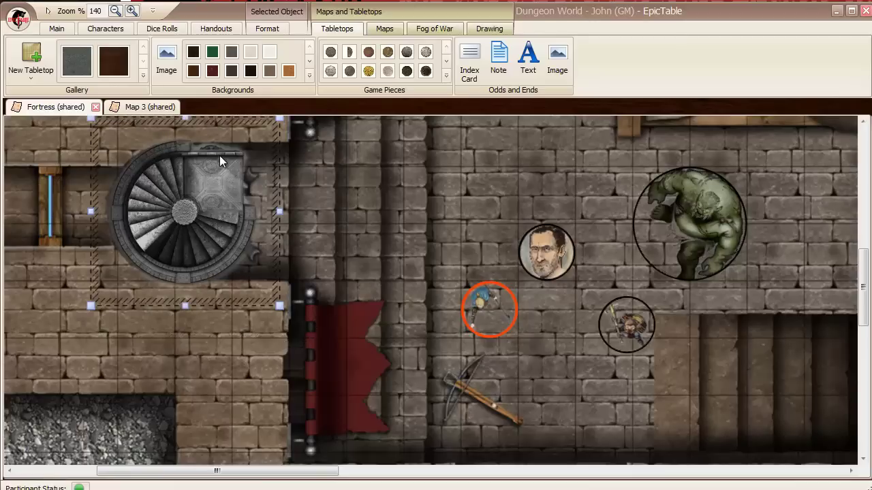
left_click(353, 339)
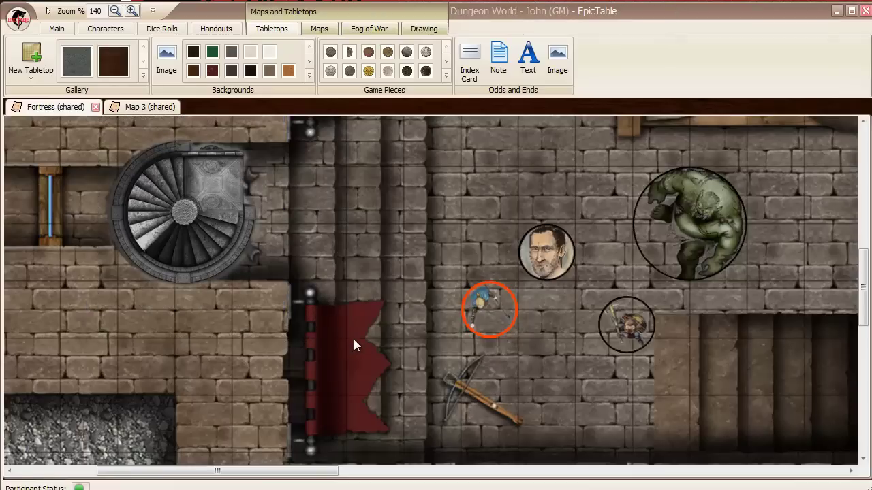
- Enlarge the spiral stair image slightly so it fills more of the alcove
left_click(207, 254)
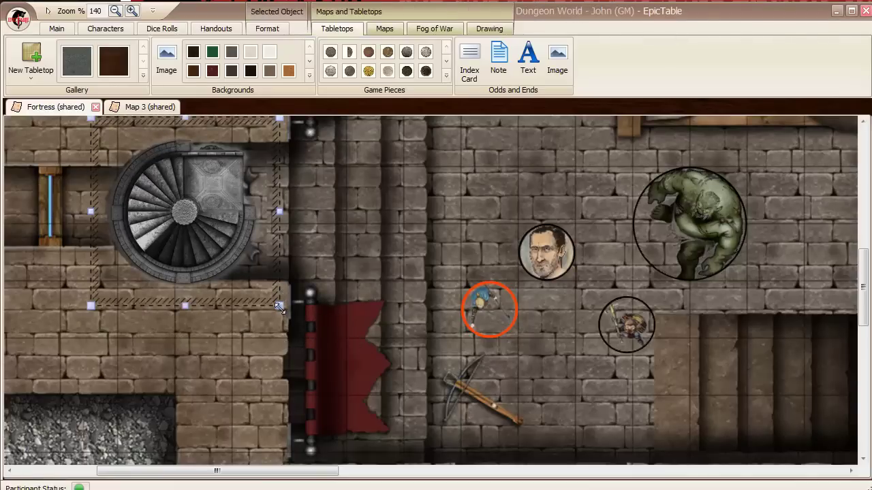
left_click_drag(280, 305, 284, 328)
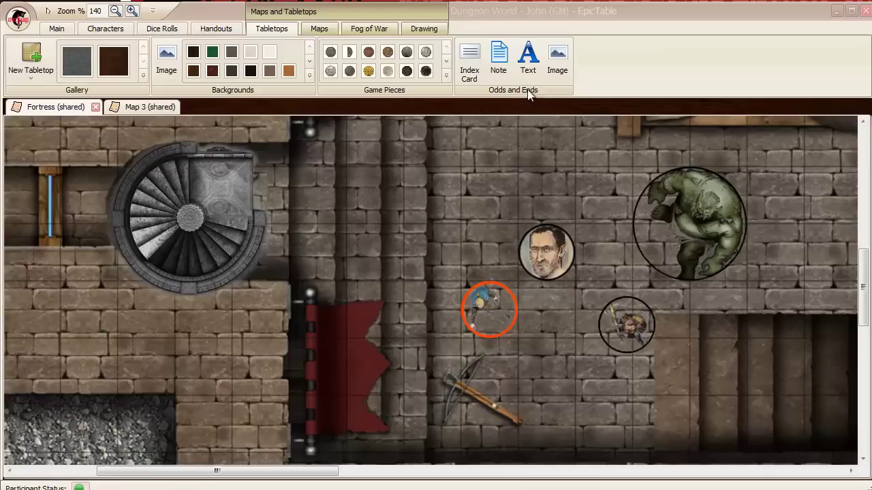
- Add a text box to the Fortress map and place it just above the spiral stair
left_click(531, 65)
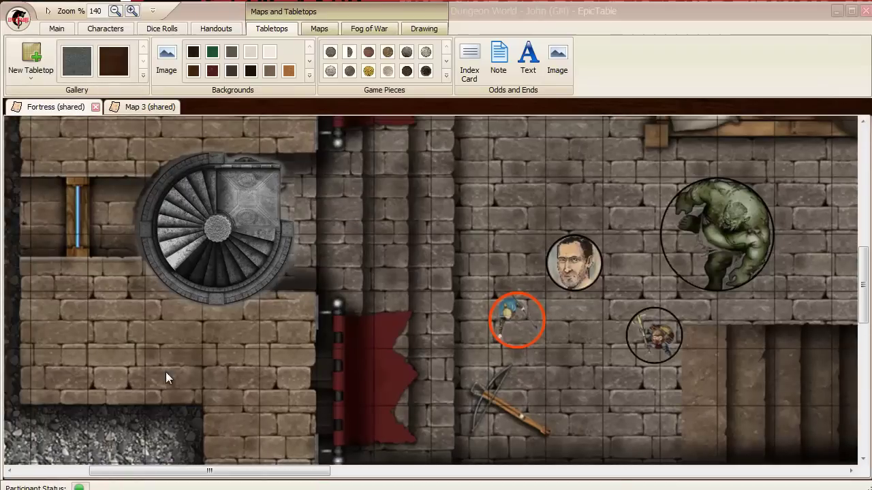
left_click_drag(180, 472, 72, 472)
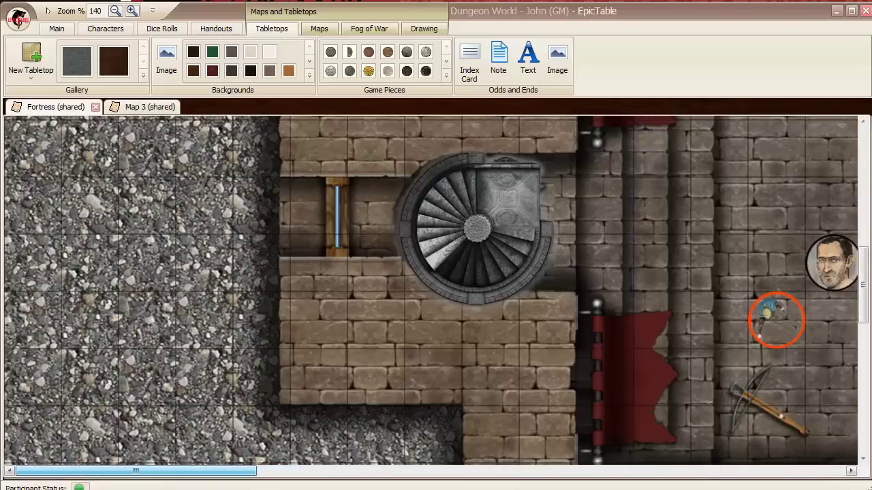
scroll(31, 396, "up", 3)
left_click_drag(115, 156, 716, 262)
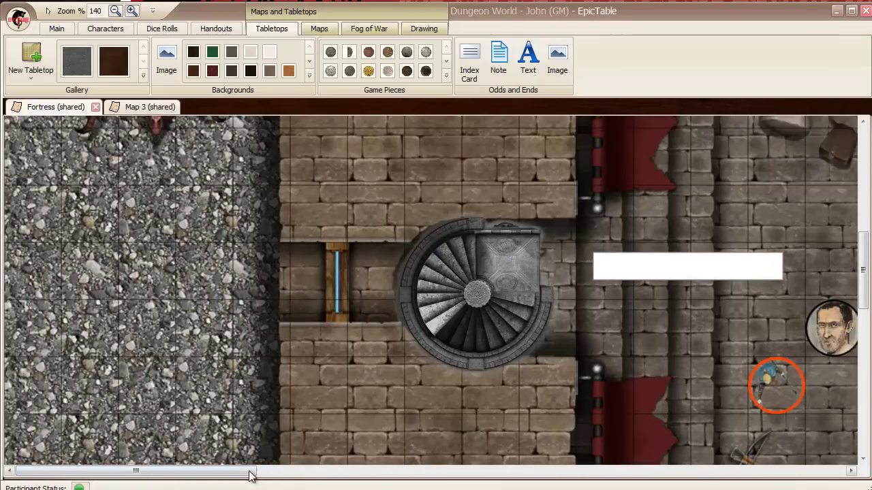
left_click_drag(249, 471, 349, 472)
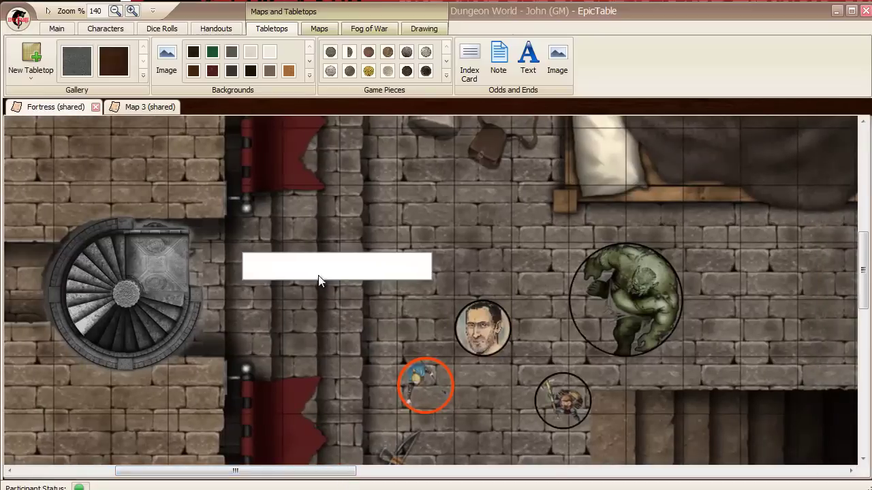
left_click_drag(325, 265, 175, 202)
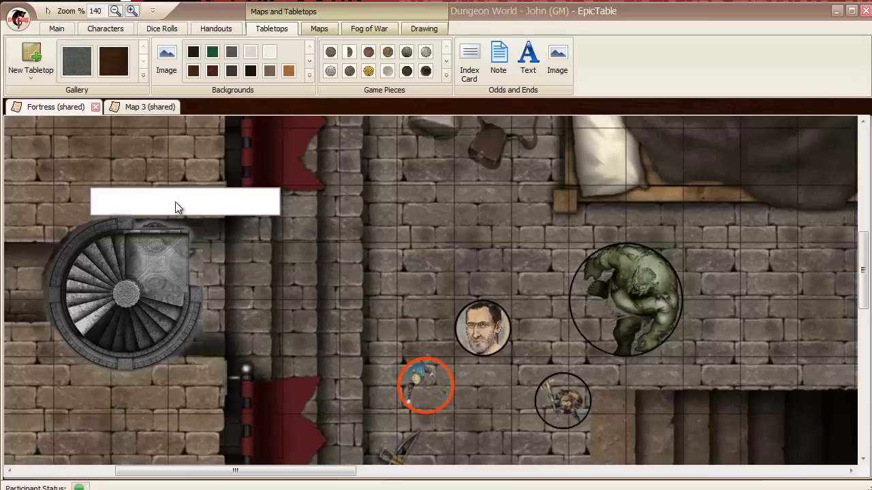
- Enter "Stair to Second Floor" in the text box above the spiral stair
left_click(175, 203)
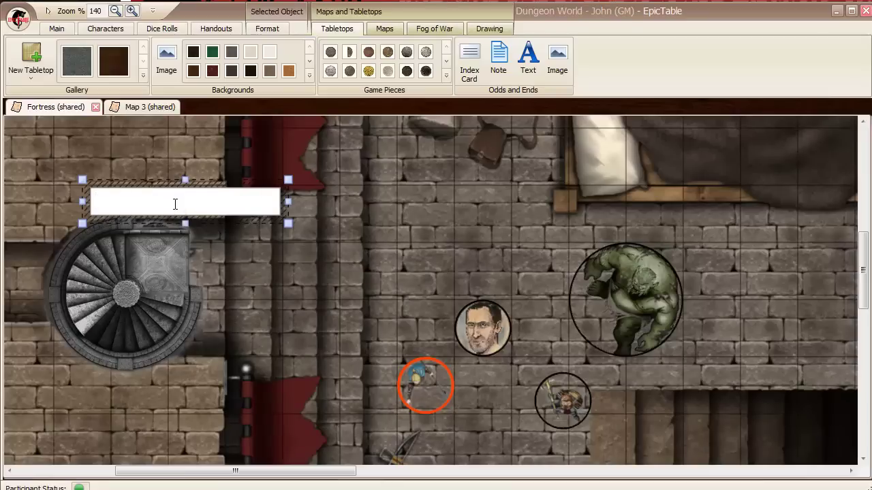
type("Stair to SecondFloor")
left_click(294, 241)
- Increase the font size of the "Stair to Second Floor" label so the text fills most of its box
left_click(285, 206)
left_click(270, 29)
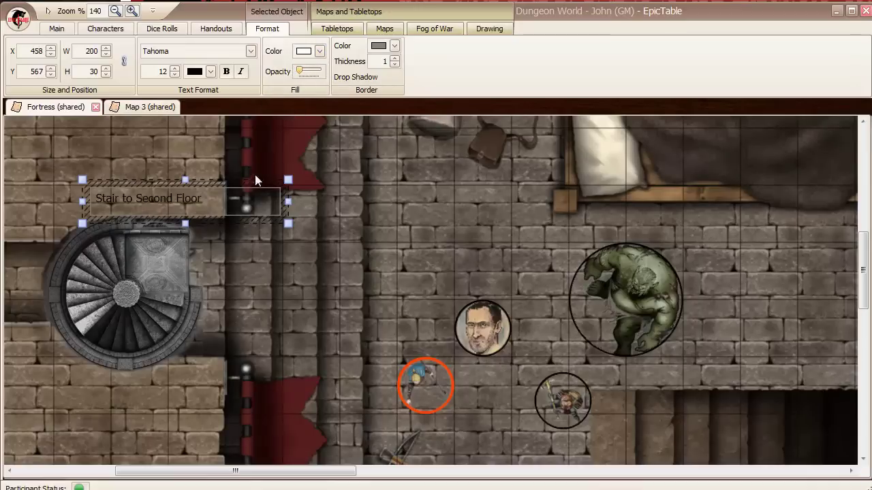
left_click_drag(229, 203, 88, 205)
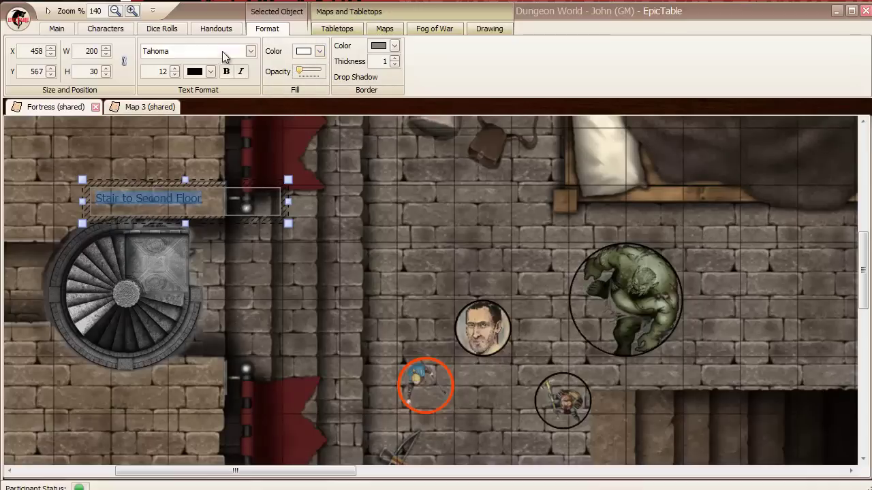
left_click(176, 68)
left_click(175, 68)
left_click(176, 68)
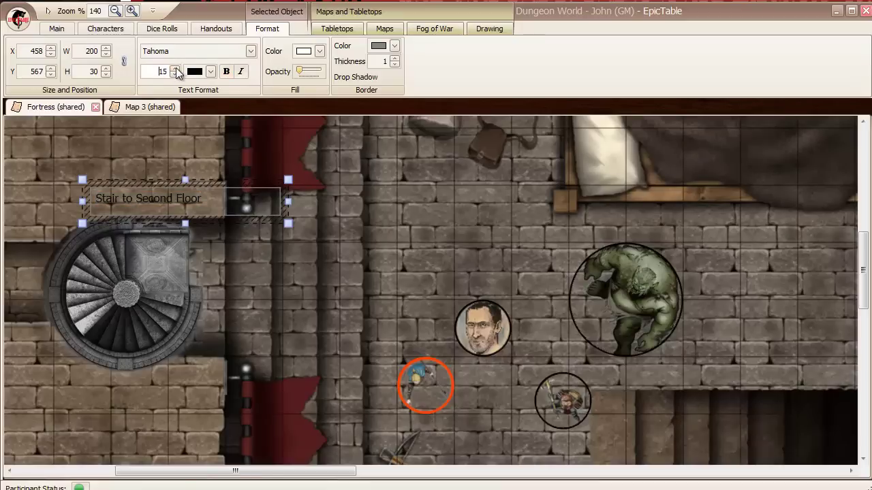
left_click(175, 68)
- Raise the fill opacity of the stair label to give it a semi-transparent white background
left_click(301, 71)
left_click_drag(304, 70, 316, 81)
left_click(337, 202)
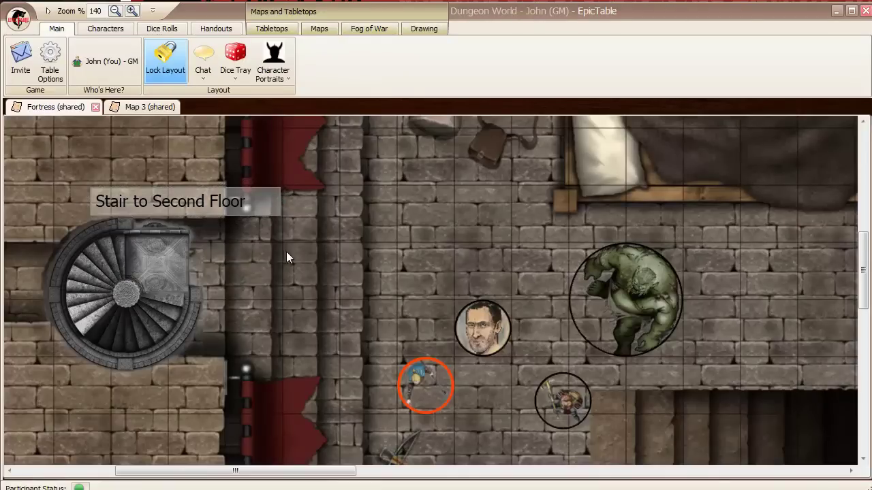
- Narrow the stair label's box from its right edge to fit the text
left_click(278, 204)
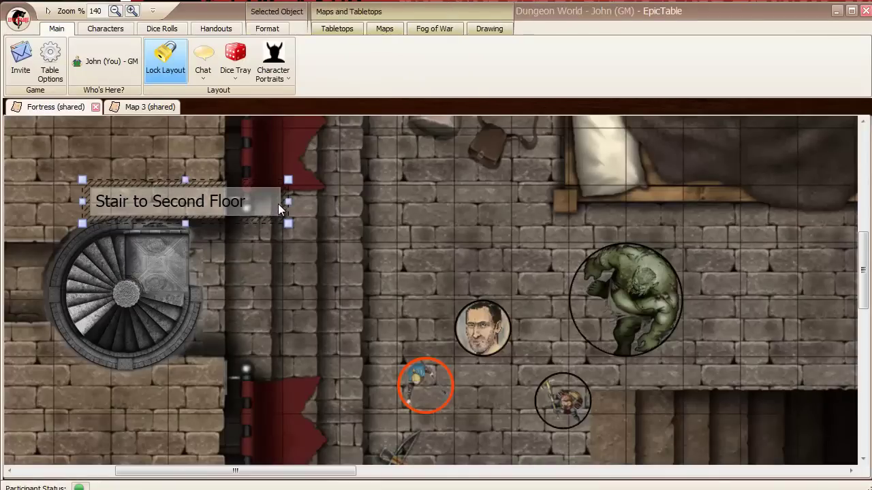
left_click_drag(289, 200, 252, 201)
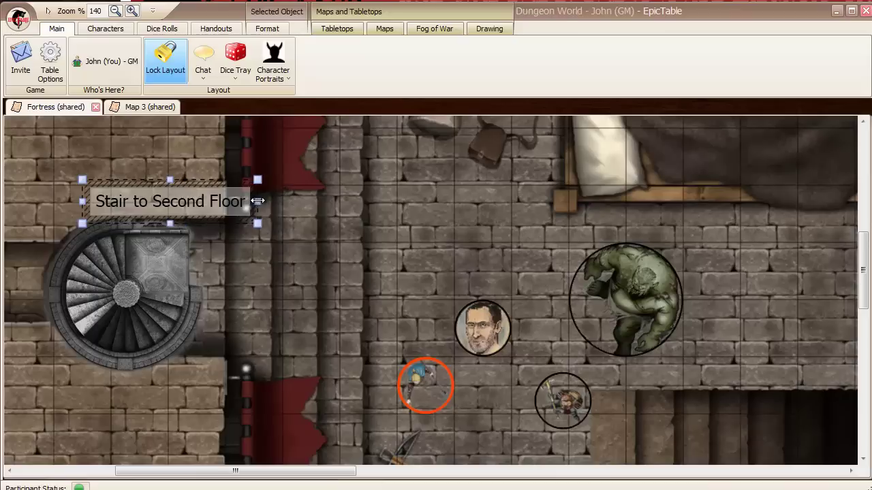
left_click(267, 267)
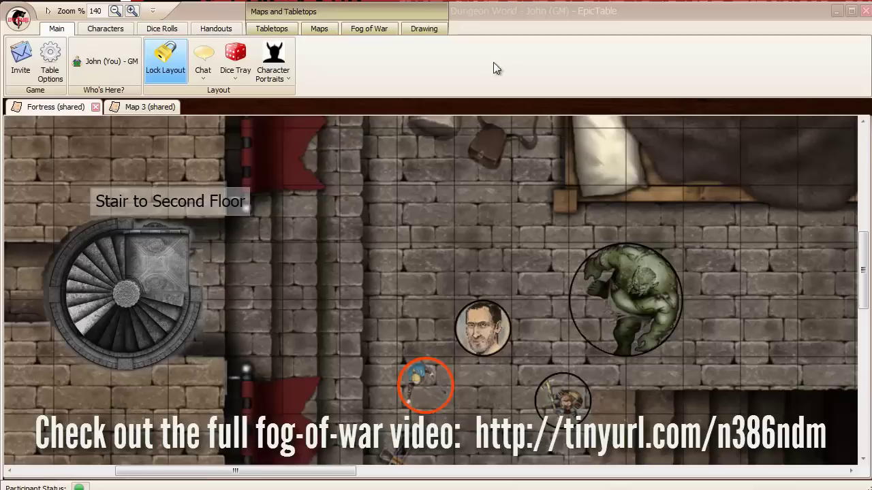
- Enable fog of war on the Fortress map and make the fog layer active
left_click(378, 31)
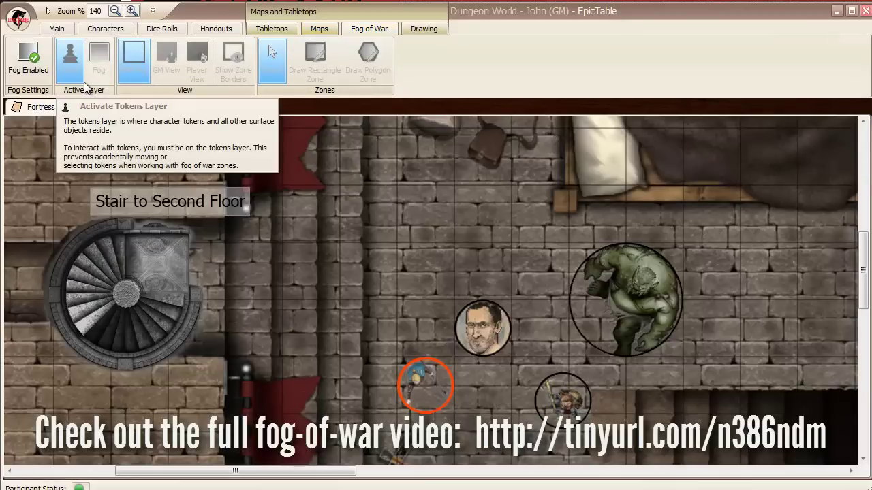
left_click(27, 72)
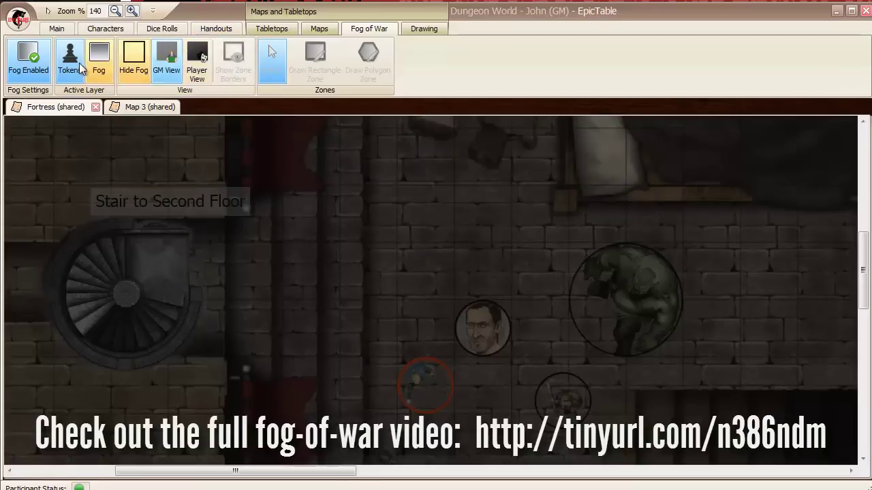
left_click(102, 62)
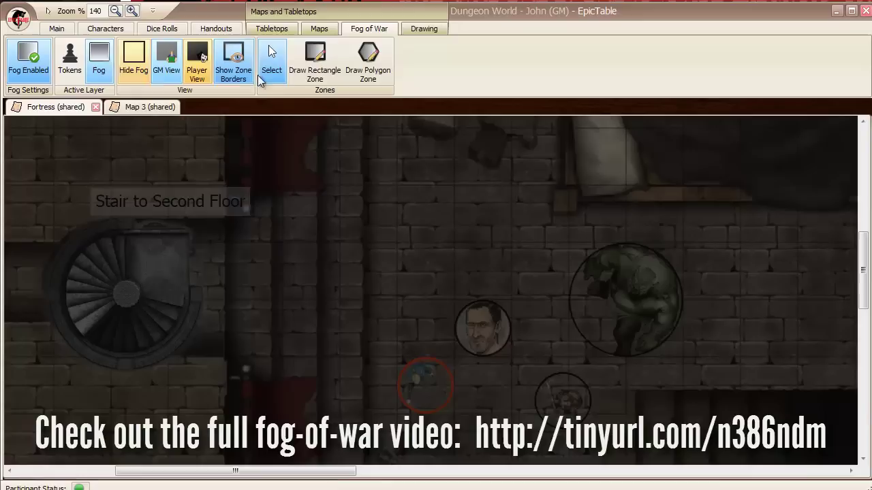
- Draw a rectangular fog zone beside the red banners and stretch it left and down to cover the spiral stair area
left_click(314, 60)
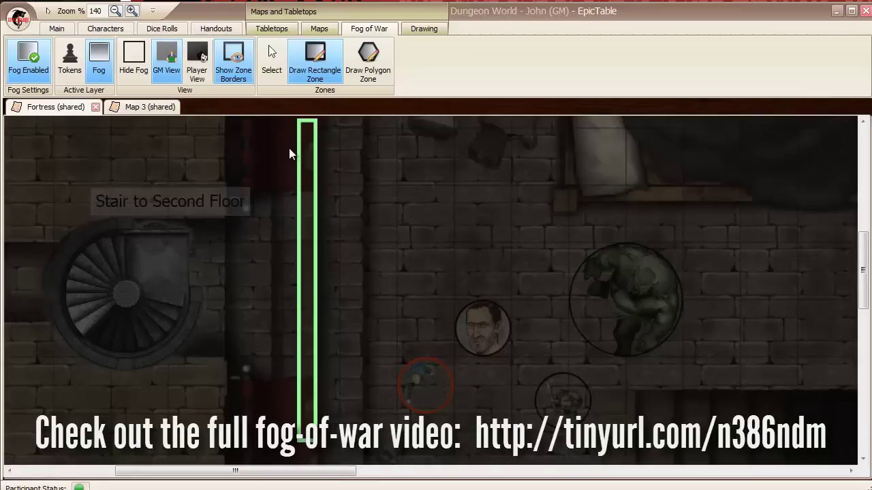
left_click(271, 58)
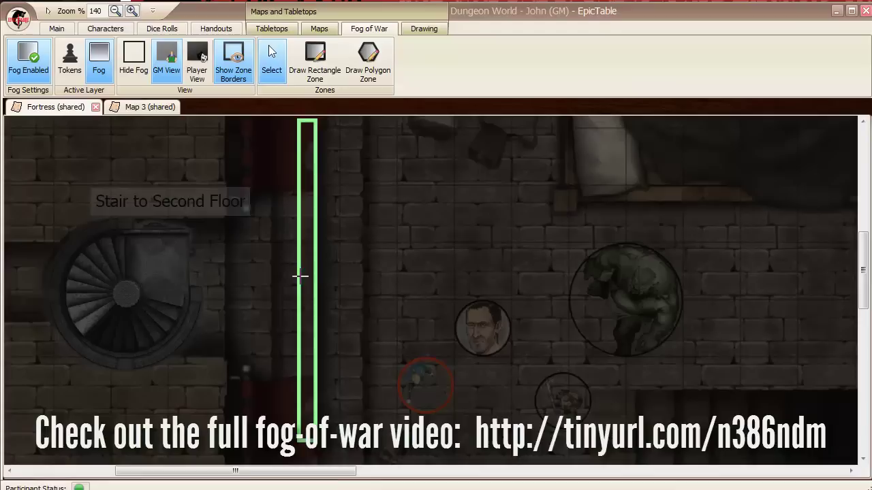
left_click(298, 281)
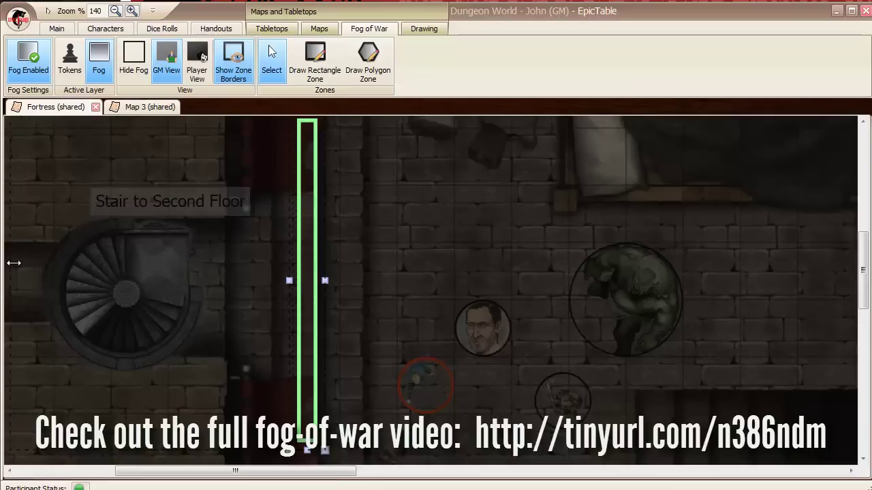
left_click_drag(12, 264, 2, 279)
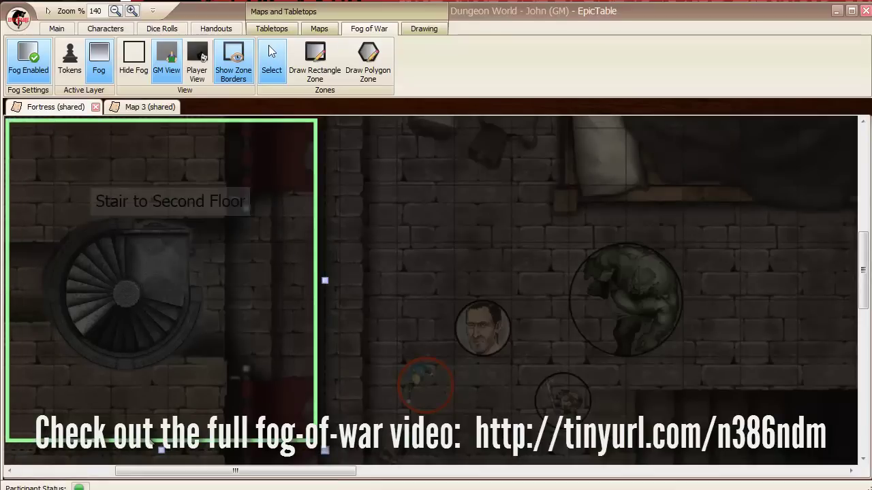
left_click_drag(158, 450, 156, 462)
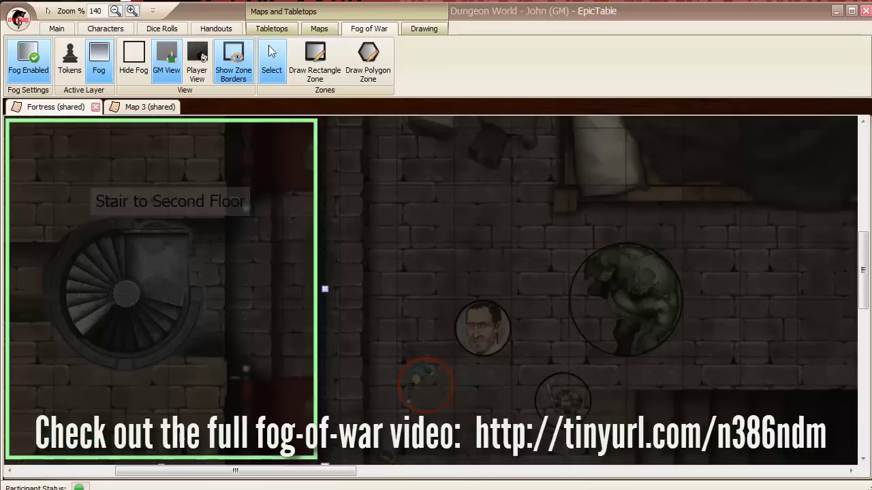
- Draw a second rectangular fog zone over the room to the right and extend it downward to cover all the character tokens
left_click(319, 57)
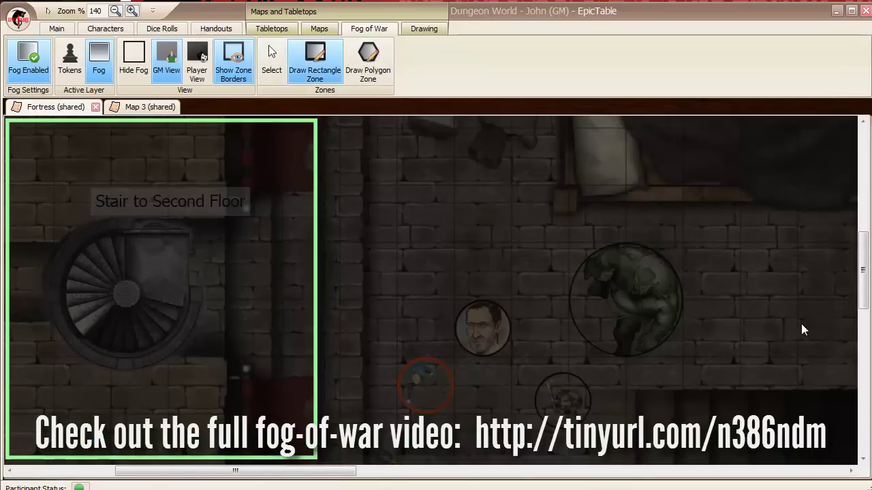
left_click(839, 378)
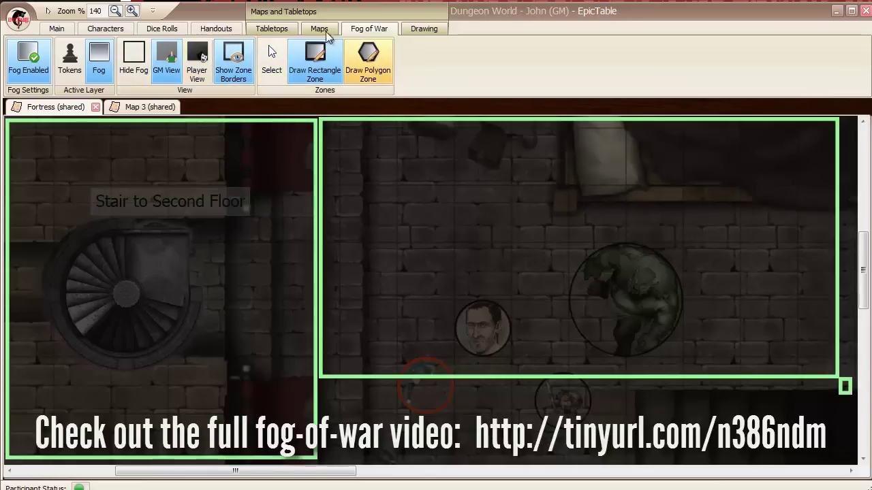
left_click(271, 60)
left_click(641, 376)
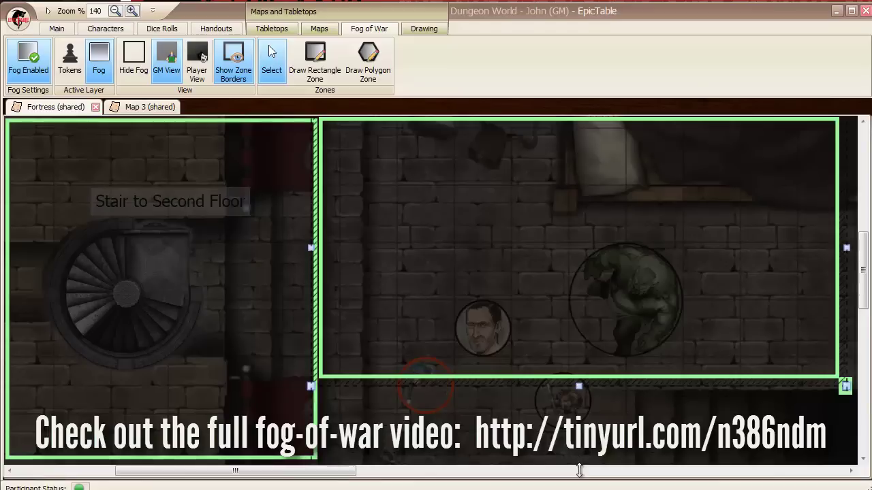
left_click_drag(579, 469, 578, 460)
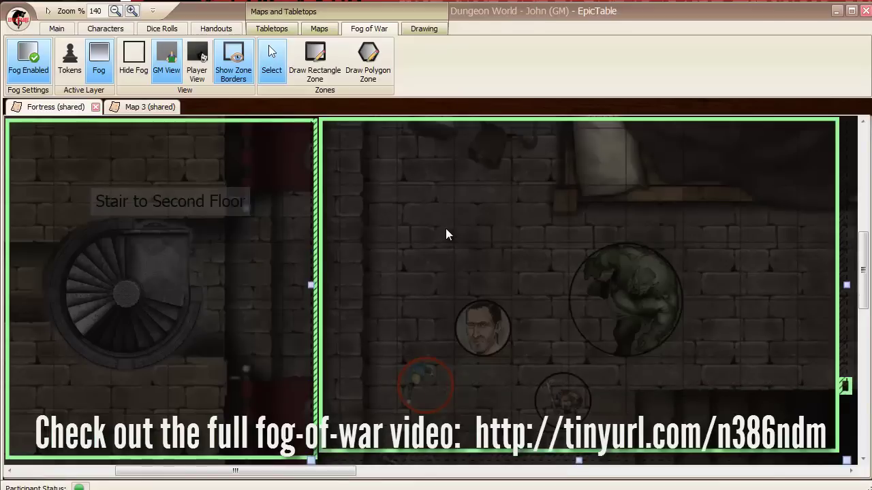
- Reveal the fog zone over the room with the character tokens and turn off the display of zone borders
right_click(445, 228)
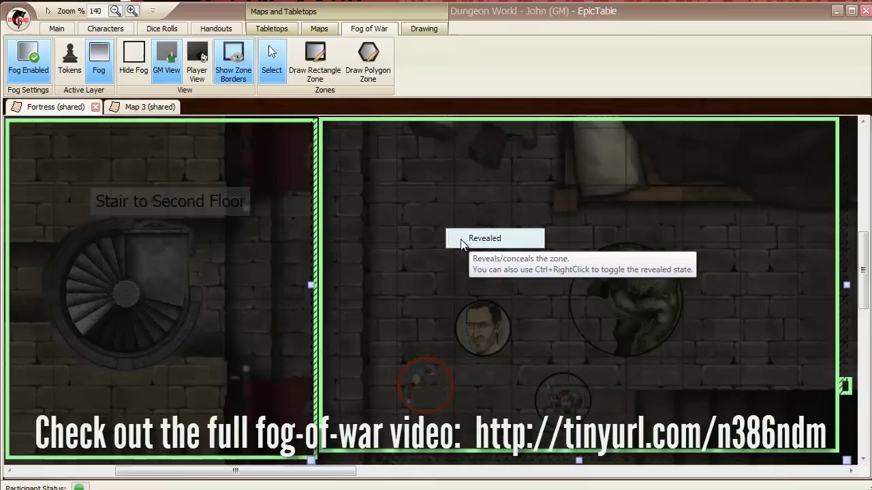
left_click(462, 243)
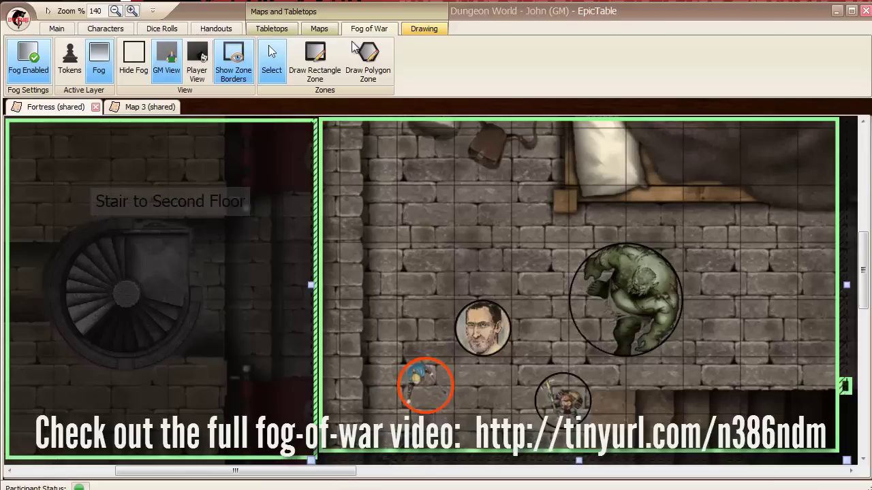
left_click(238, 72)
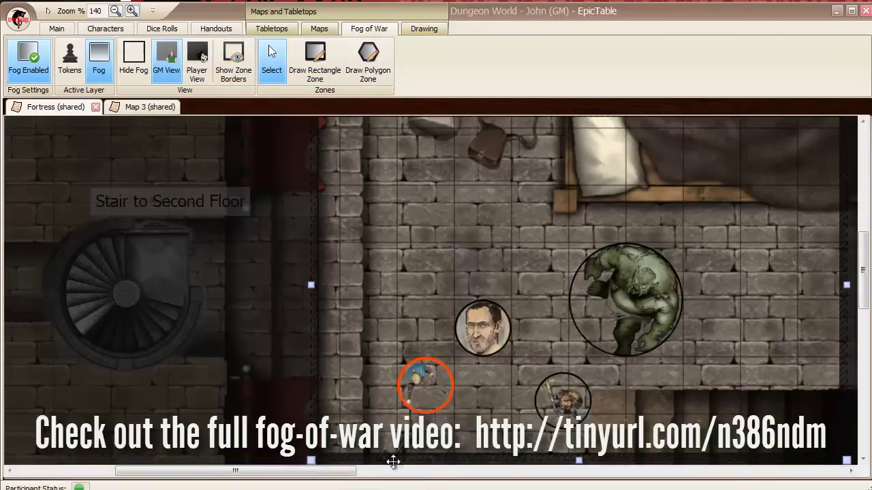
- Reveal the fog zone covering the spiral stair and the red banners
left_click(310, 421)
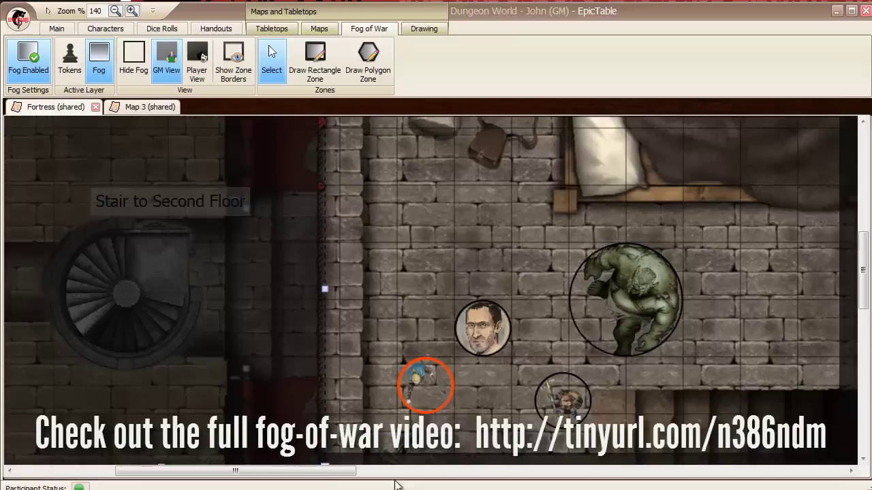
left_click(444, 463)
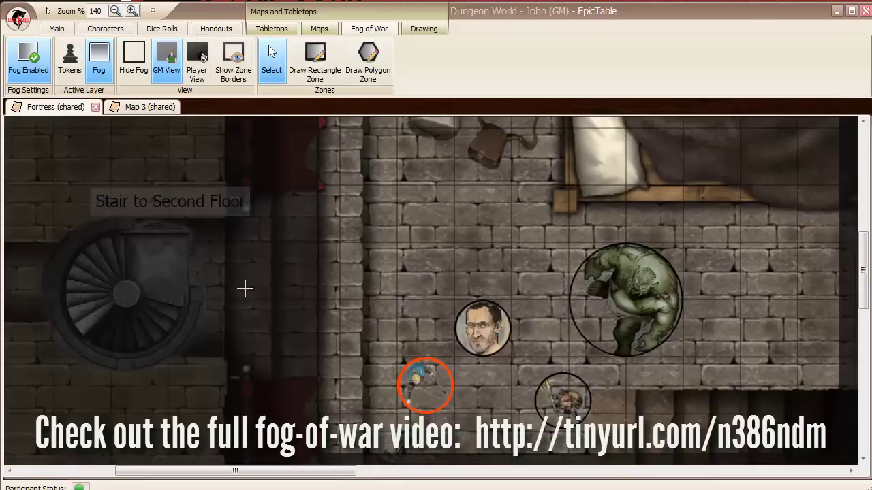
left_click(192, 279)
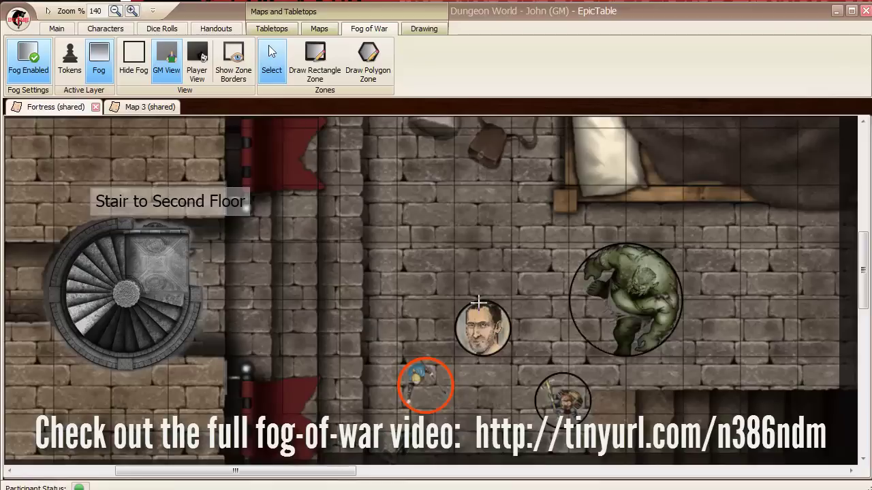
- Draw a rectangular fog zone over the passage east of the token room, above the descending stairs, and reveal it
left_click(117, 12)
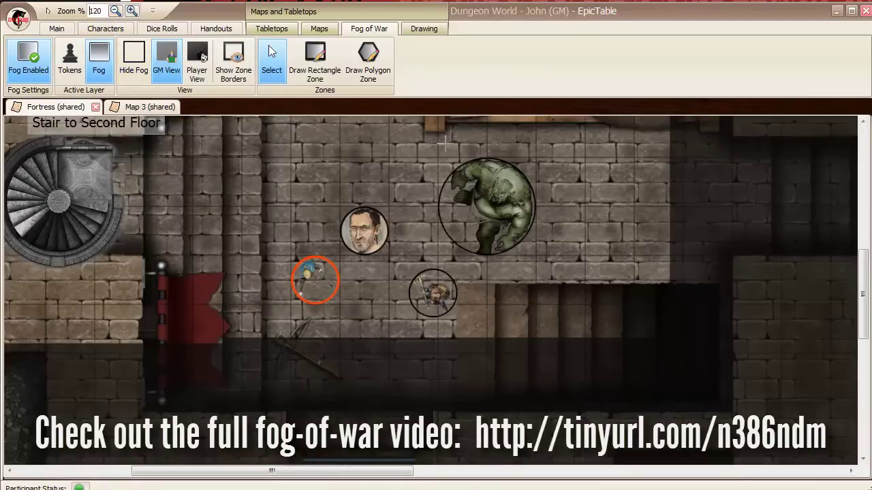
left_click(331, 75)
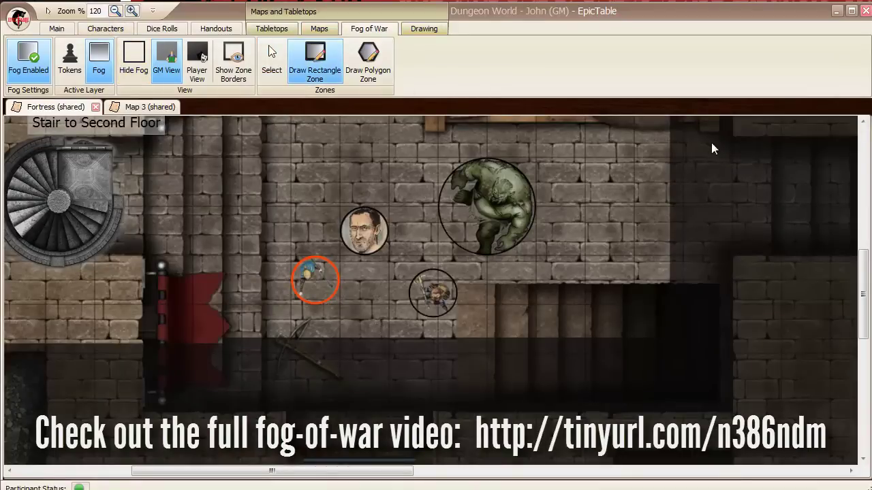
mouse_move(663, 137)
left_mouse_down()
mouse_move(855, 197)
mouse_move(856, 269)
left_mouse_up()
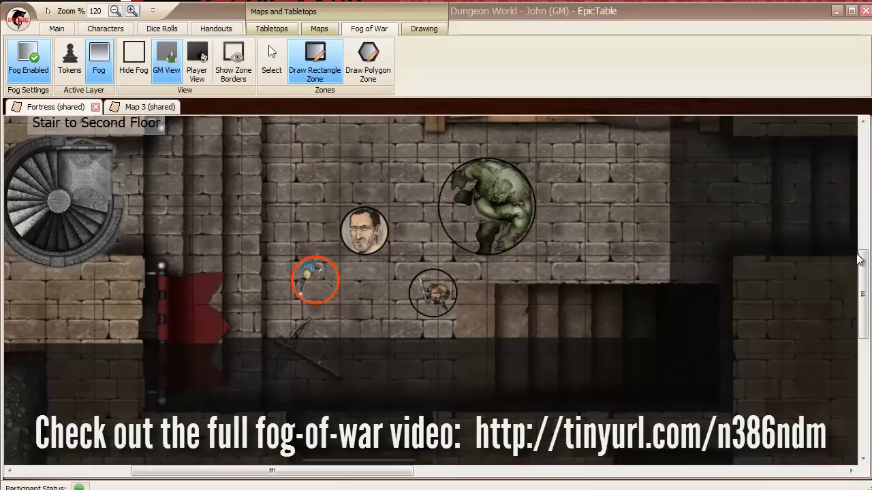
left_click(811, 214)
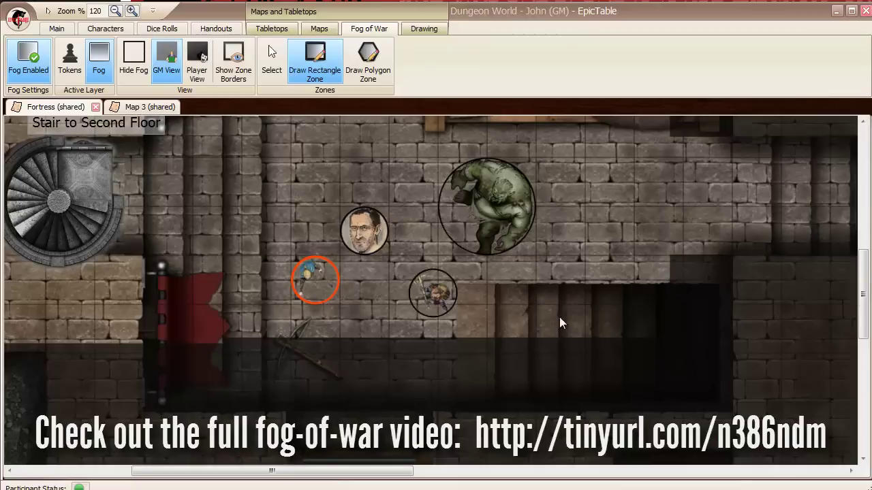